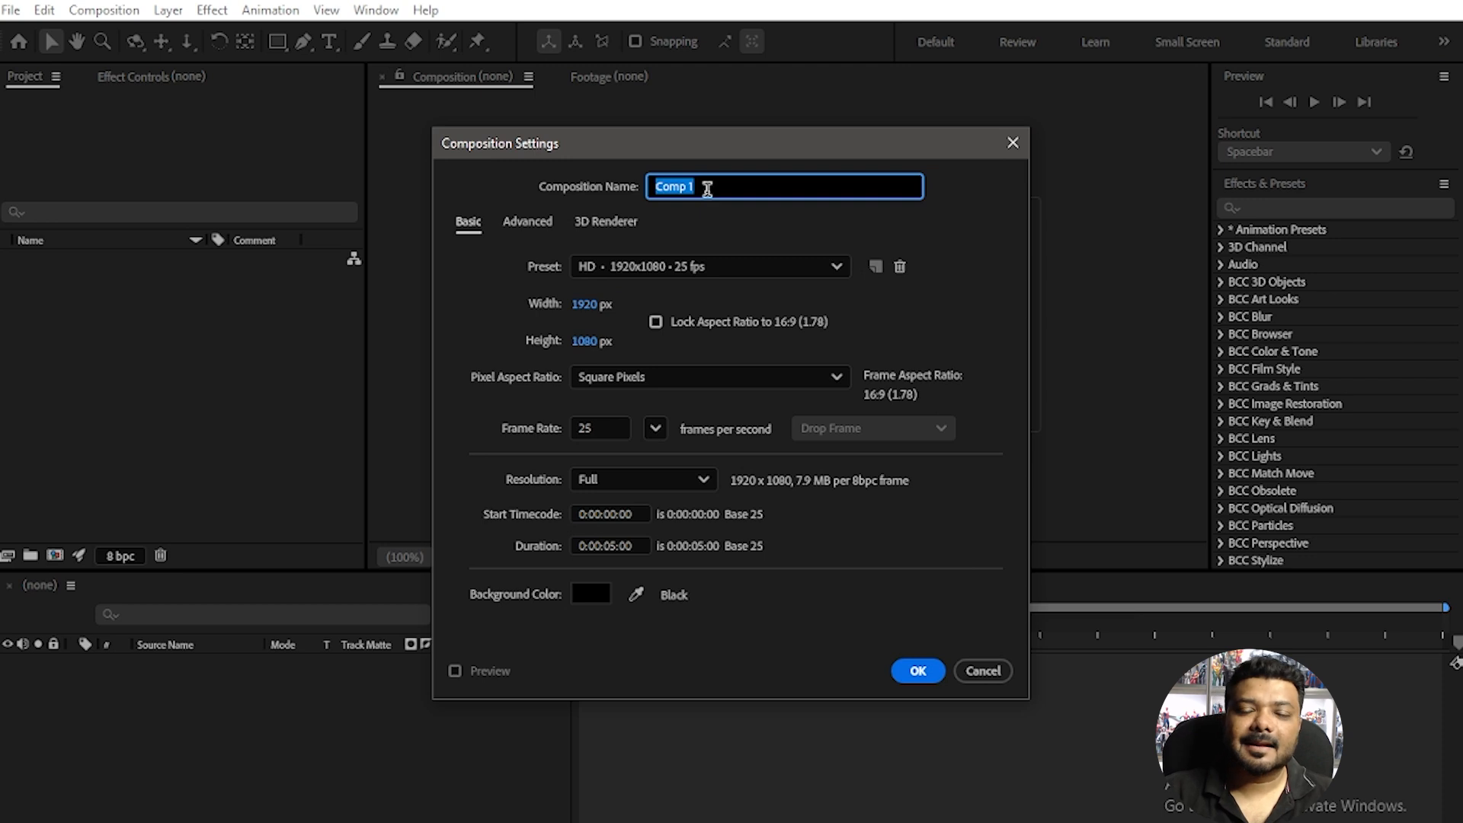
Name the new 1920x1080, 25 fps composition "LOGO animation" and create it.
type("LOGO animation")
key("Return")
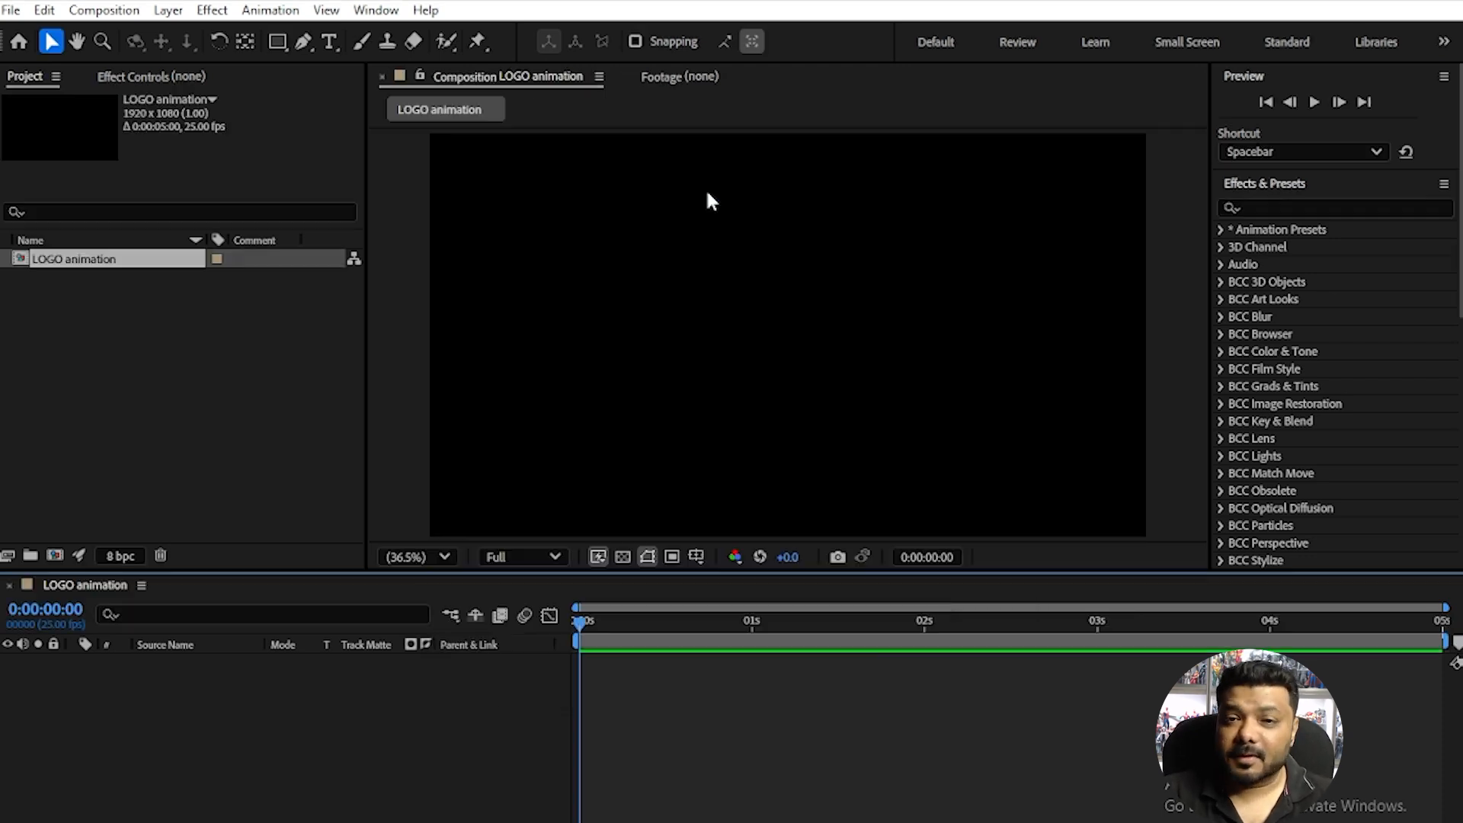
Import WB Logo.png from the Downloads folder and place it in the centre of the LOGO animation composition.
double_click(177, 350)
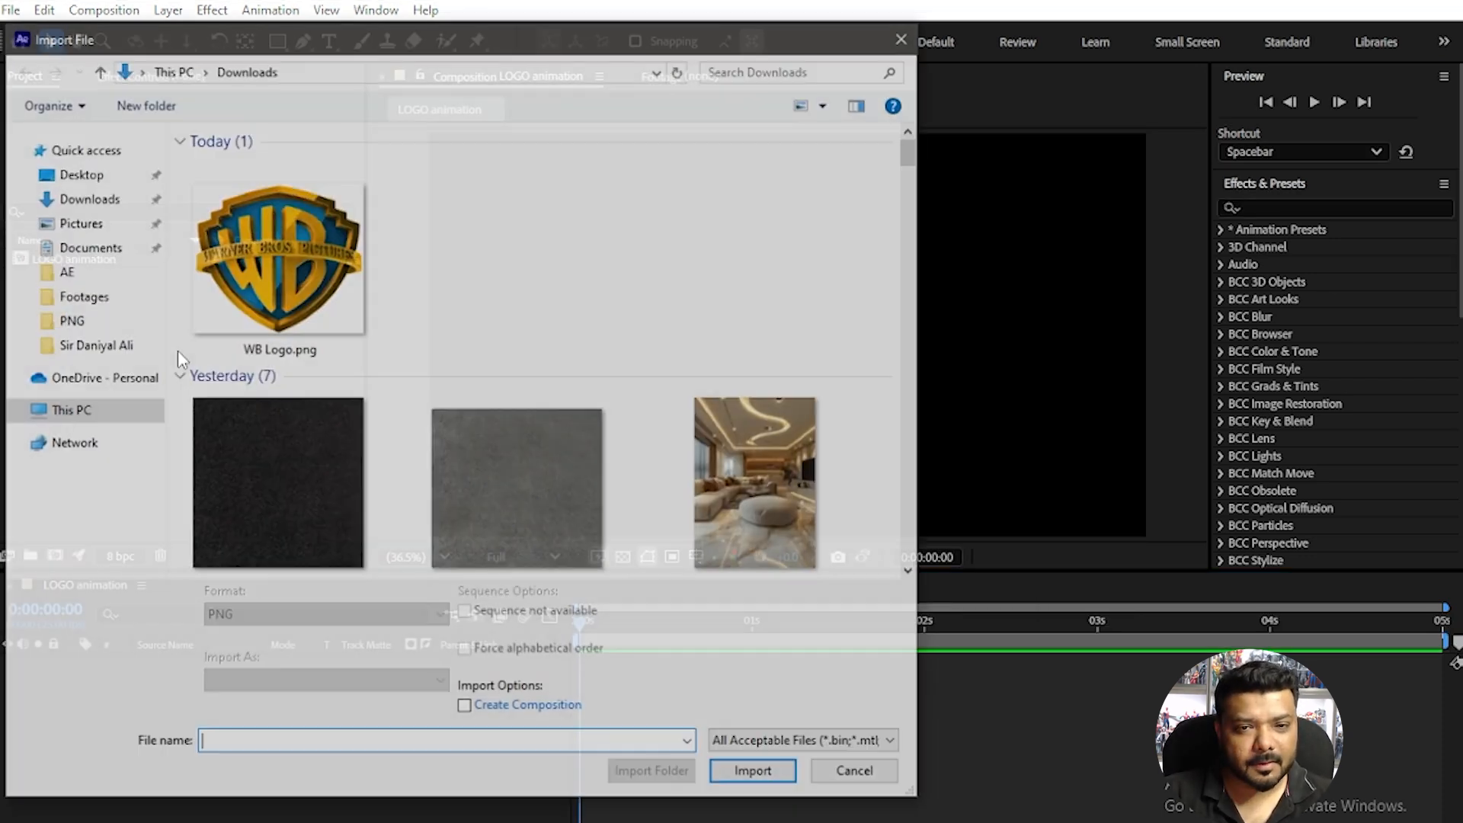
double_click(304, 281)
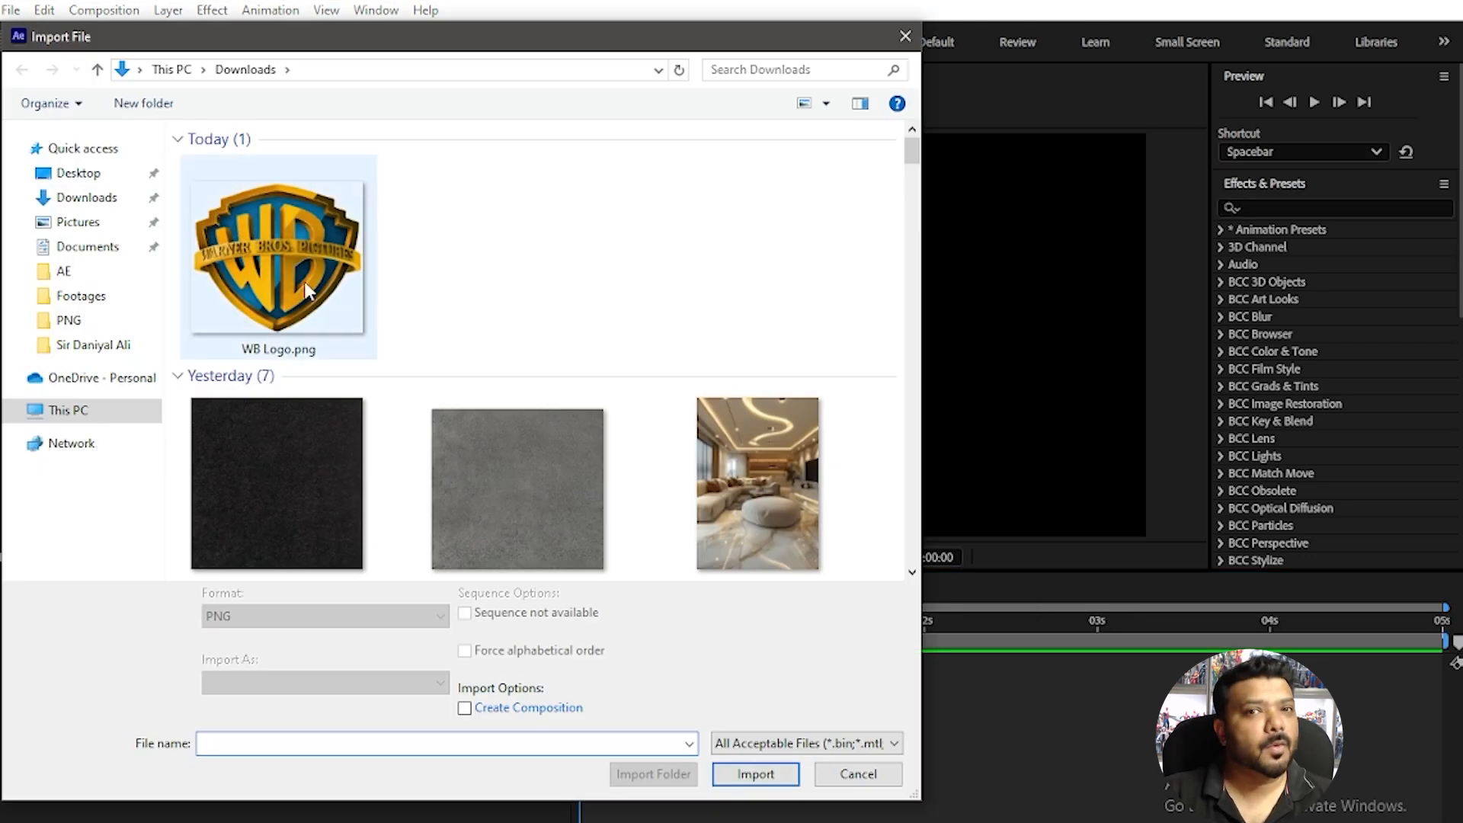
left_click_drag(59, 262, 730, 440)
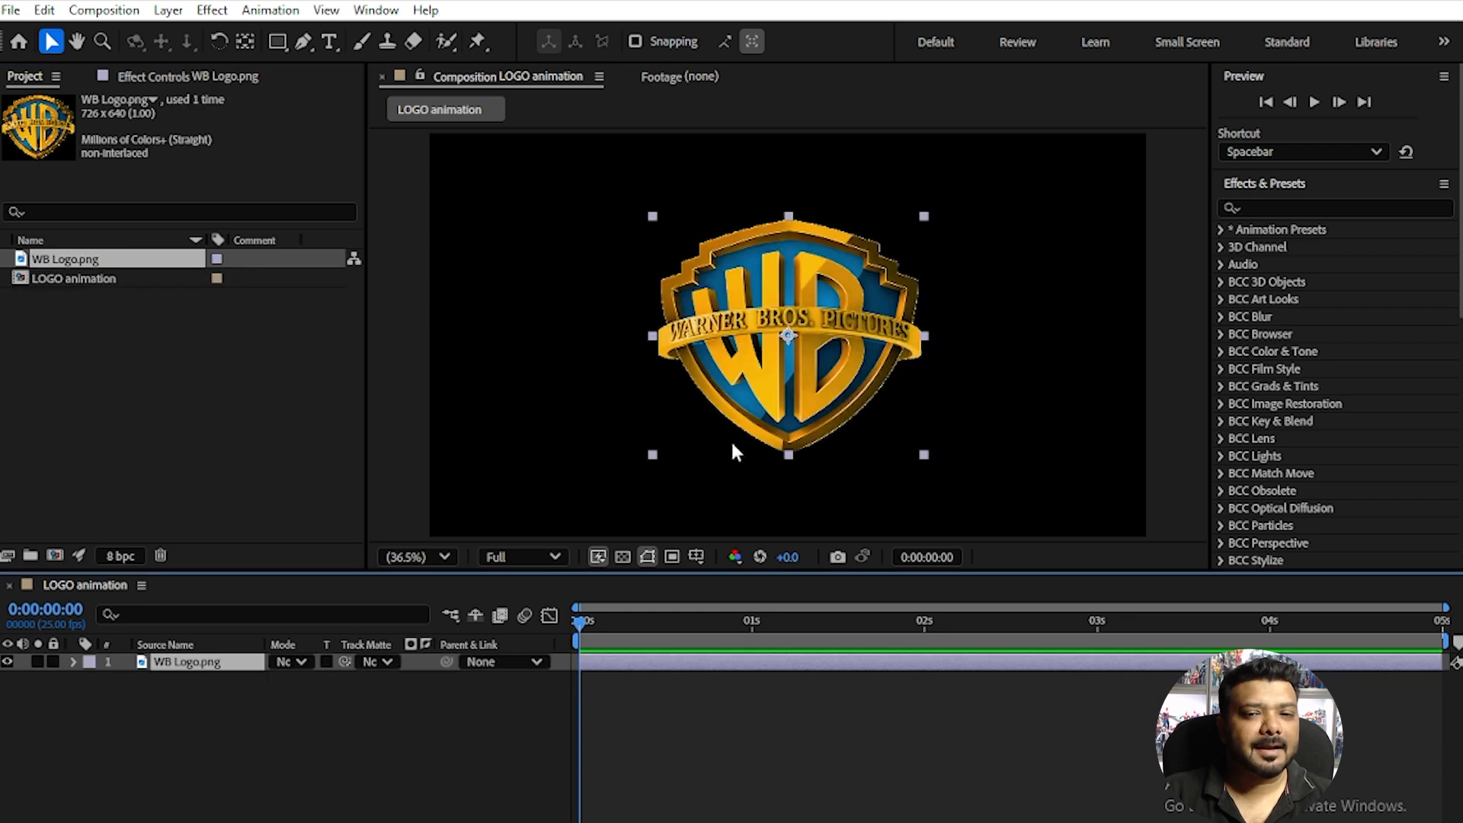
key("comma")
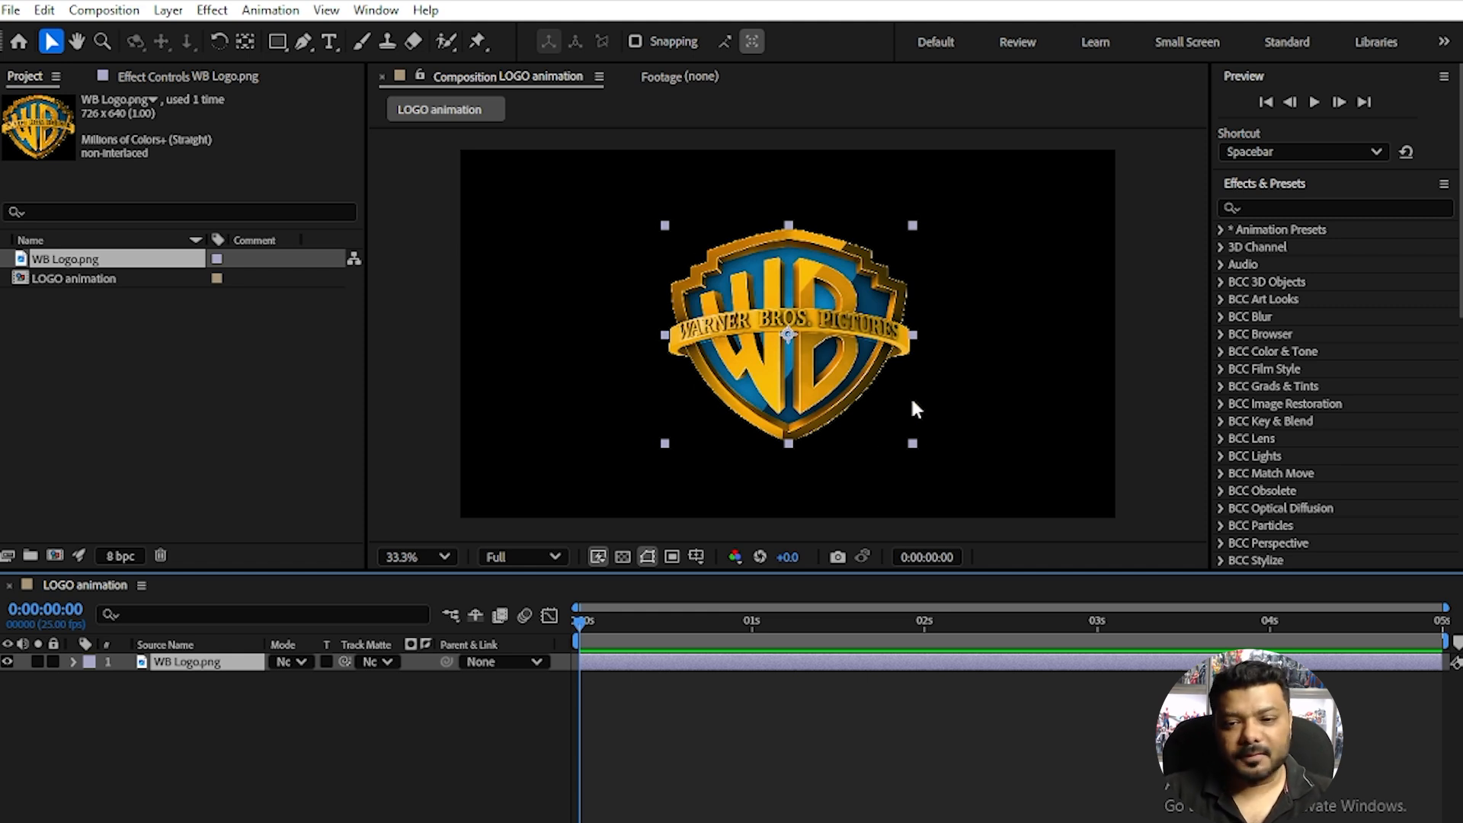
Pre-compose the WB Logo.png layer, moving all attributes into the new composition.
left_click(169, 10)
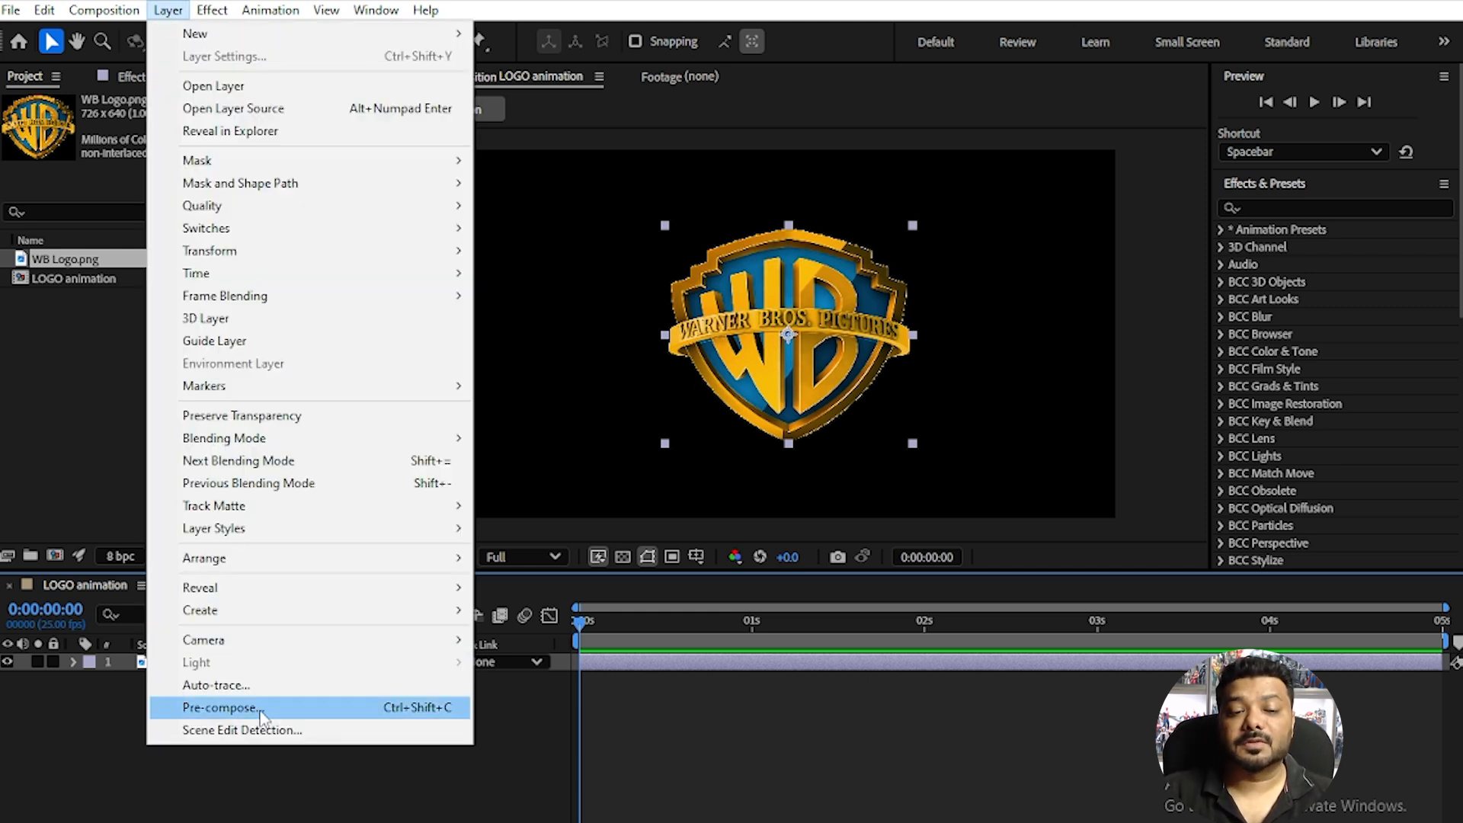
left_click(223, 707)
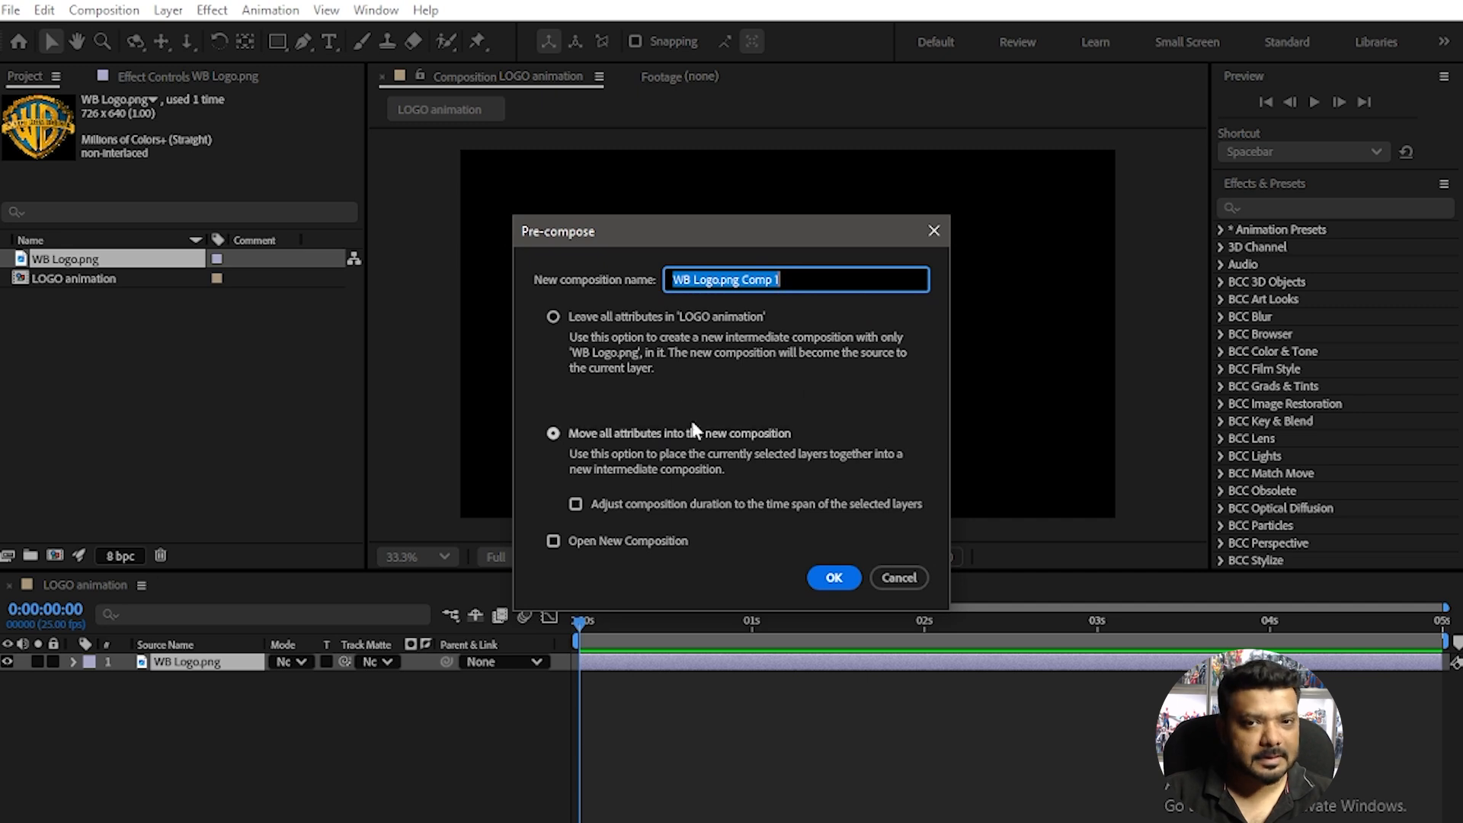
left_click(606, 440)
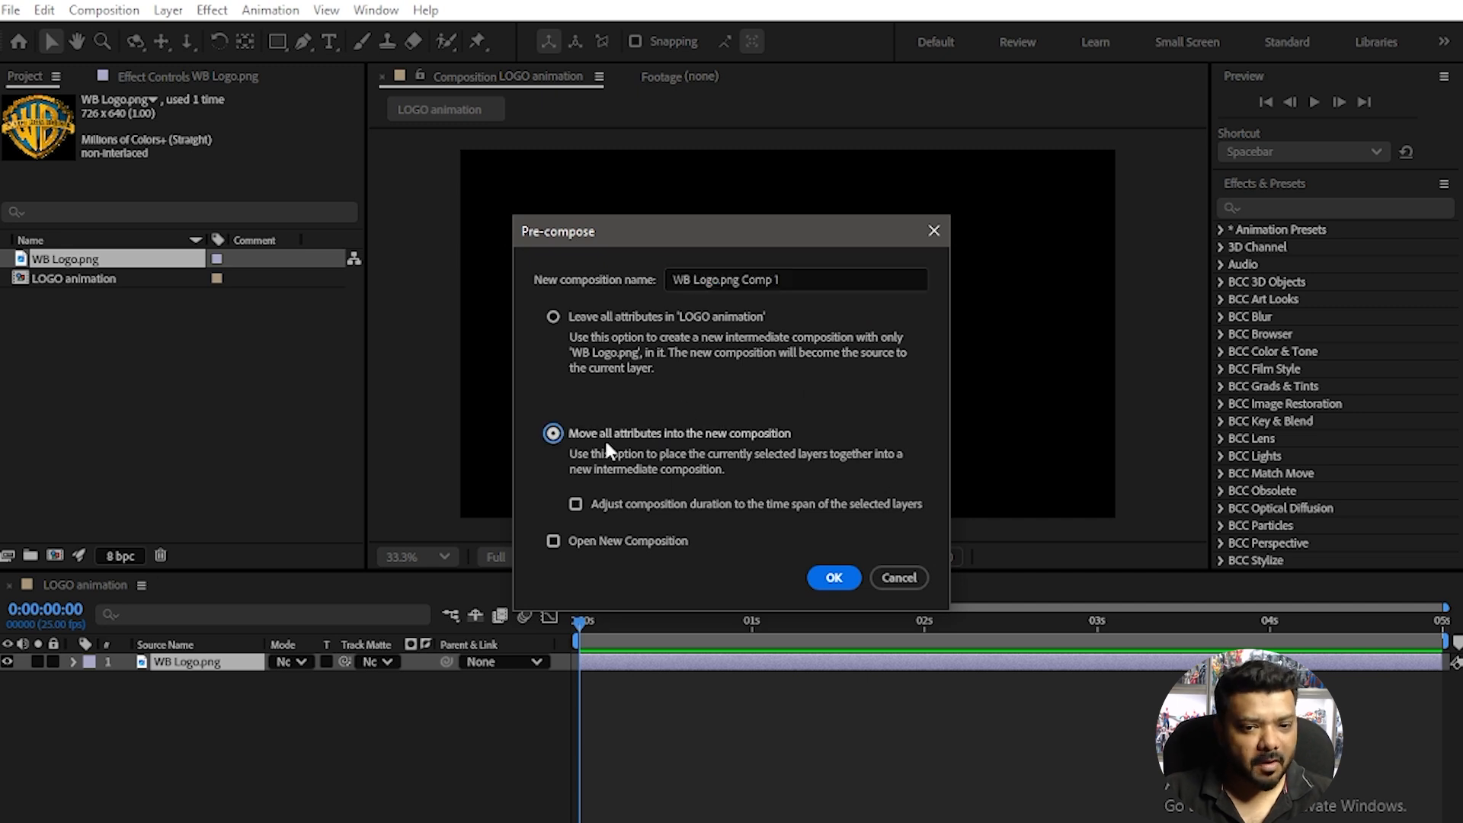
left_click(839, 577)
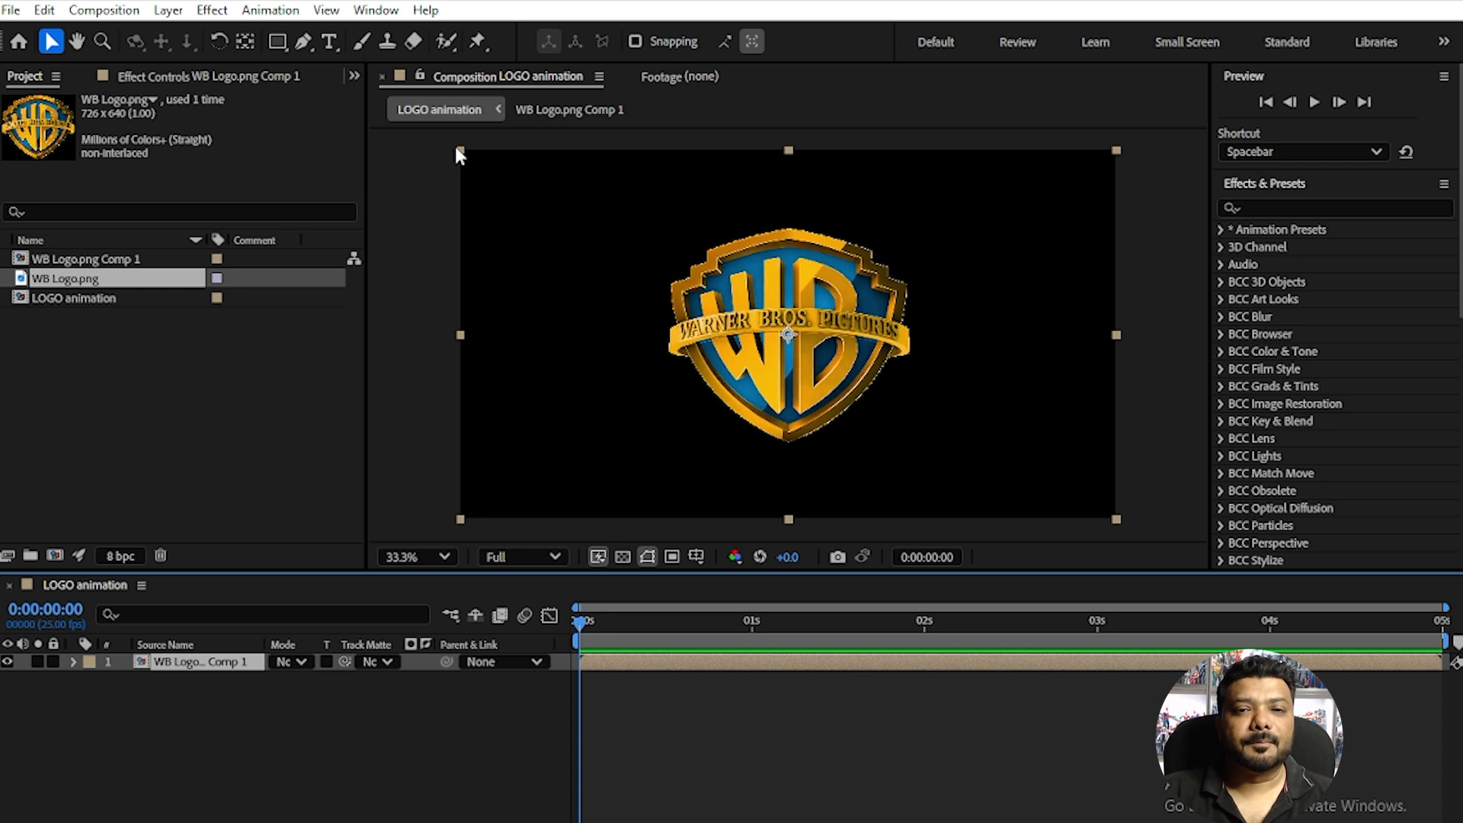
Apply the CC Ball Action simulation effect to the pre-composed logo layer.
left_click(211, 10)
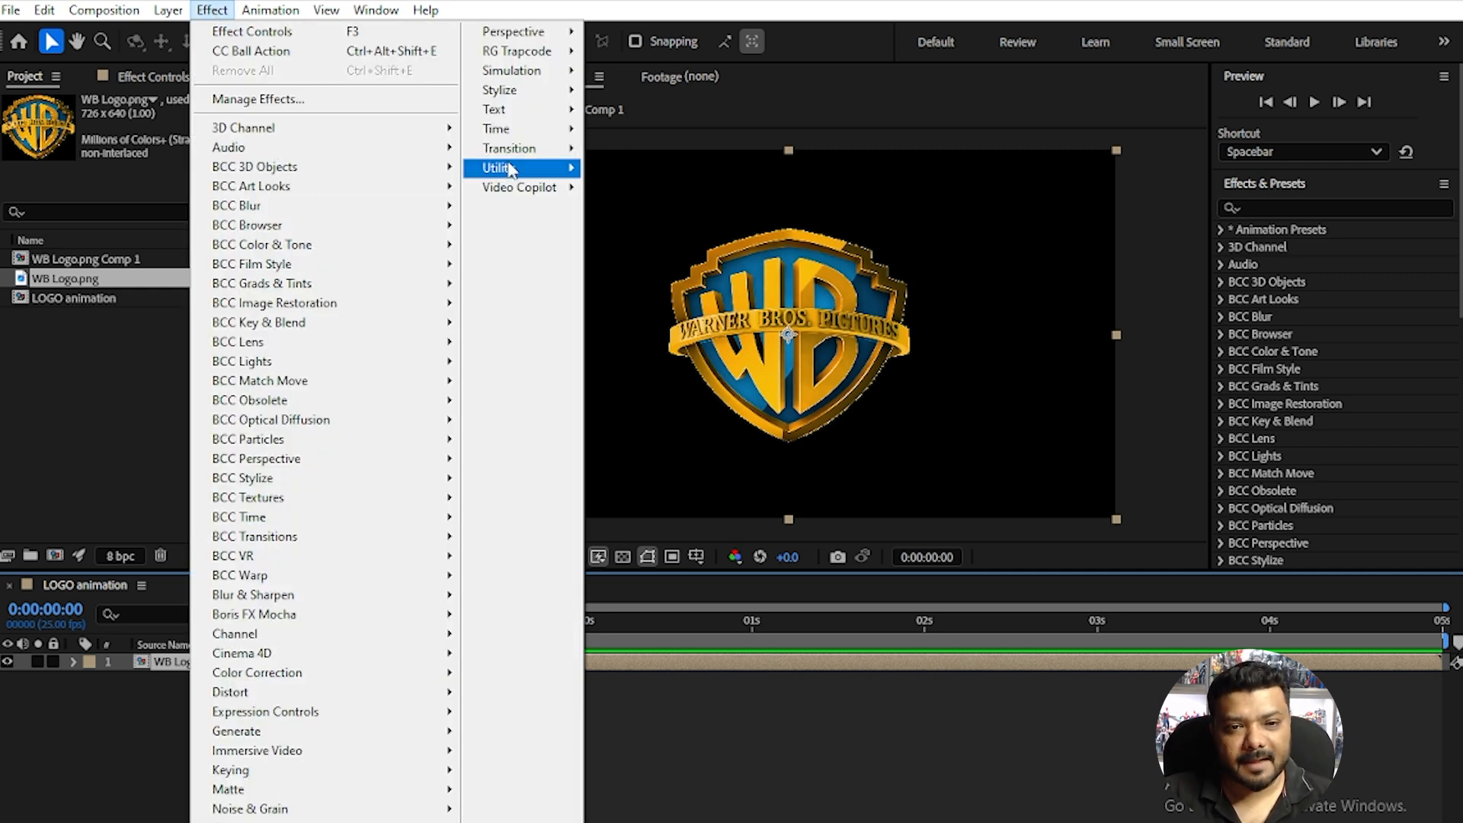
mouse_move(518, 73)
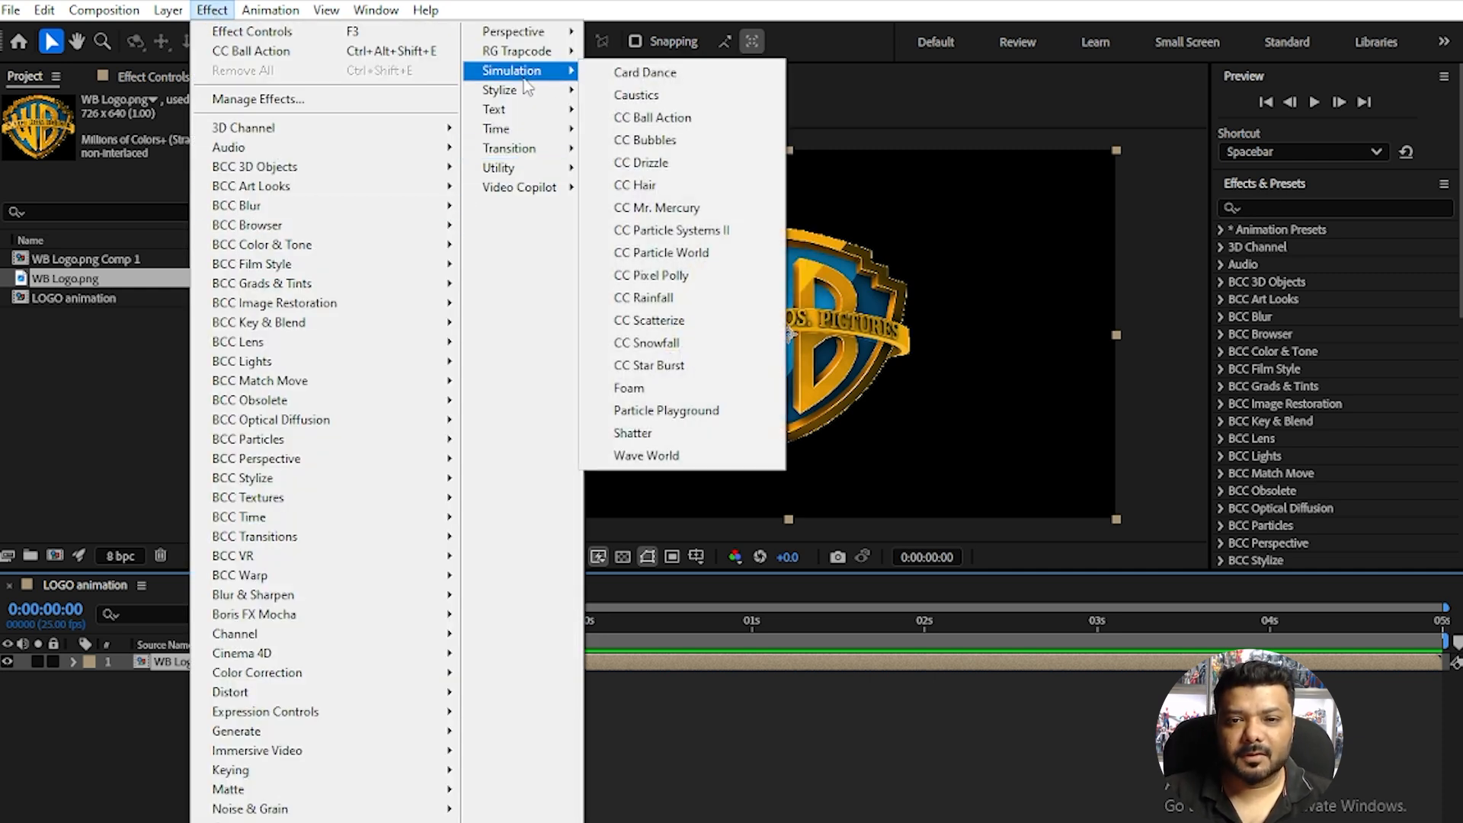
left_click(692, 118)
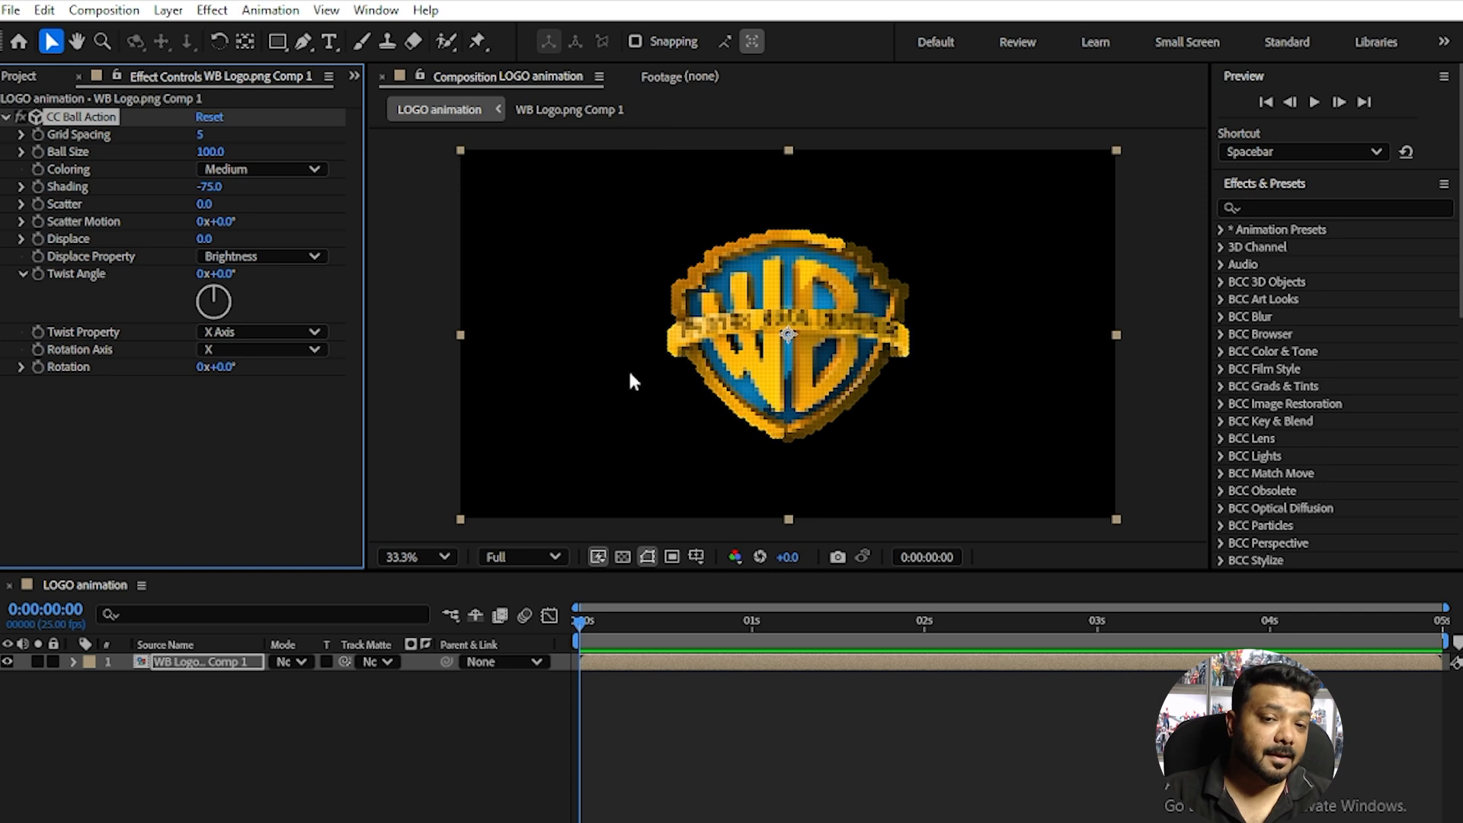
Set the Grid Spacing of CC Ball Action to 0.
scroll(794, 354, "up", 2)
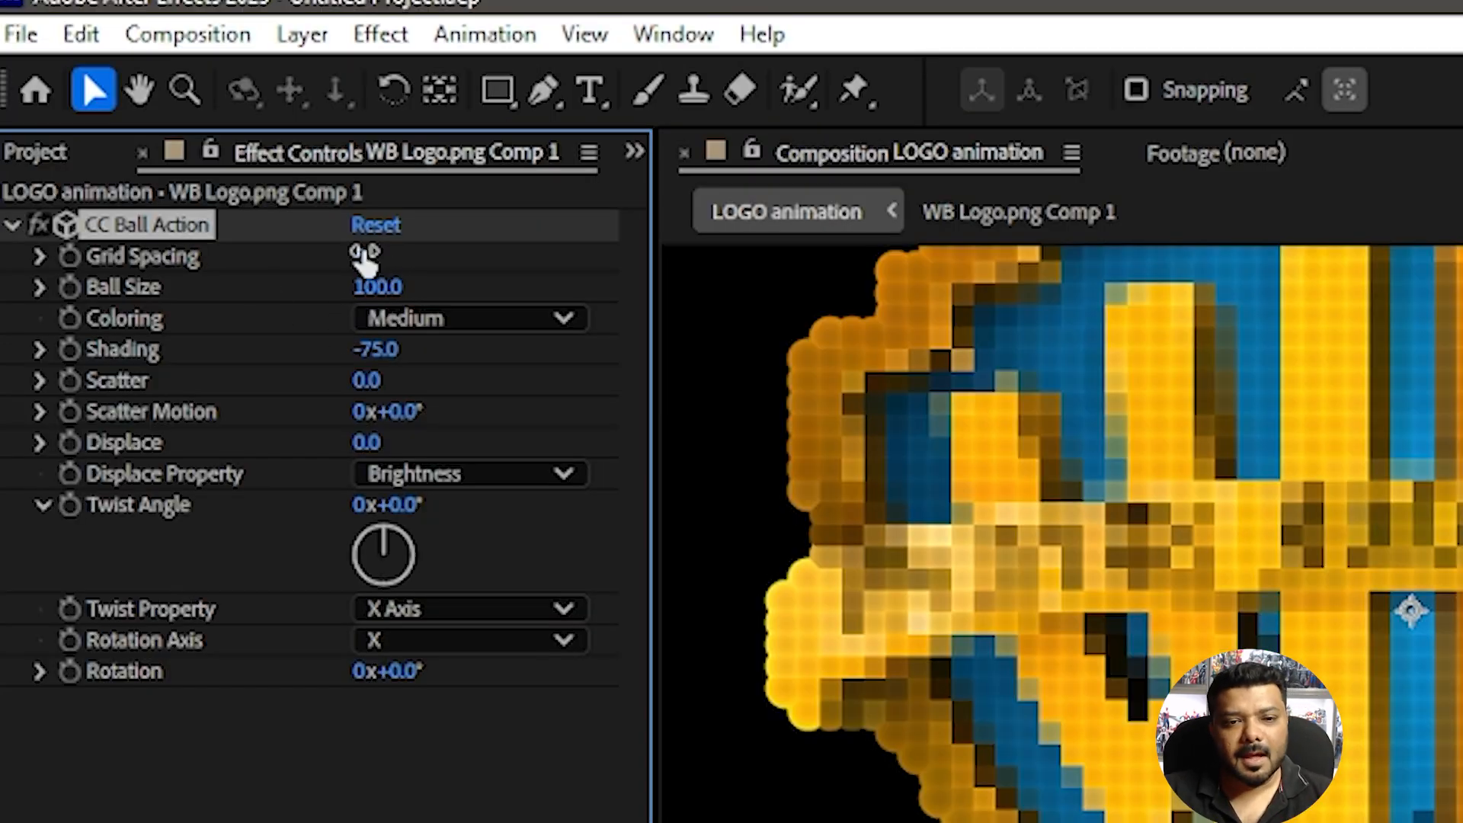
left_click(365, 257)
type("0")
key("Return")
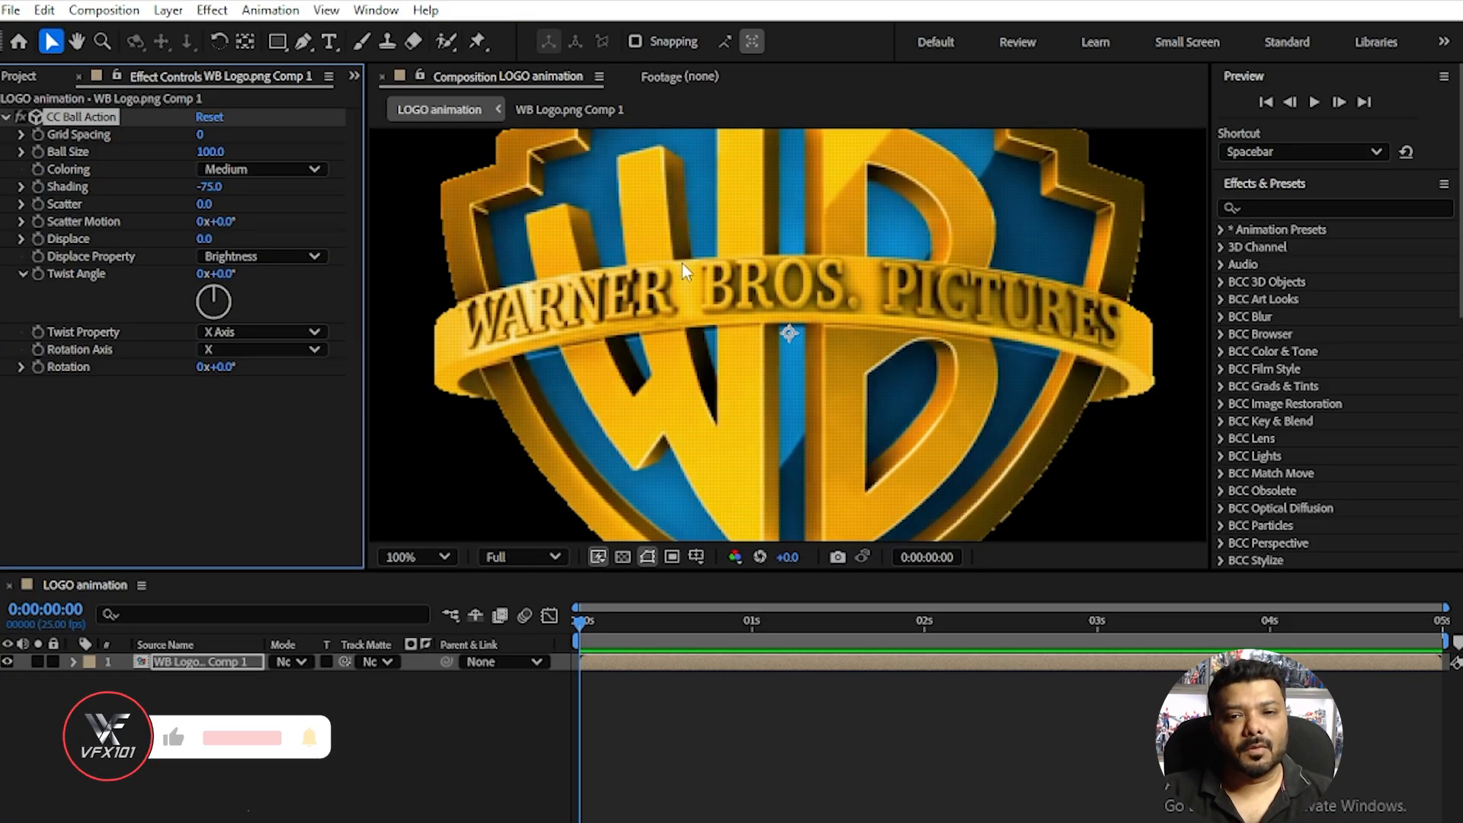
scroll(802, 322, "down", 2)
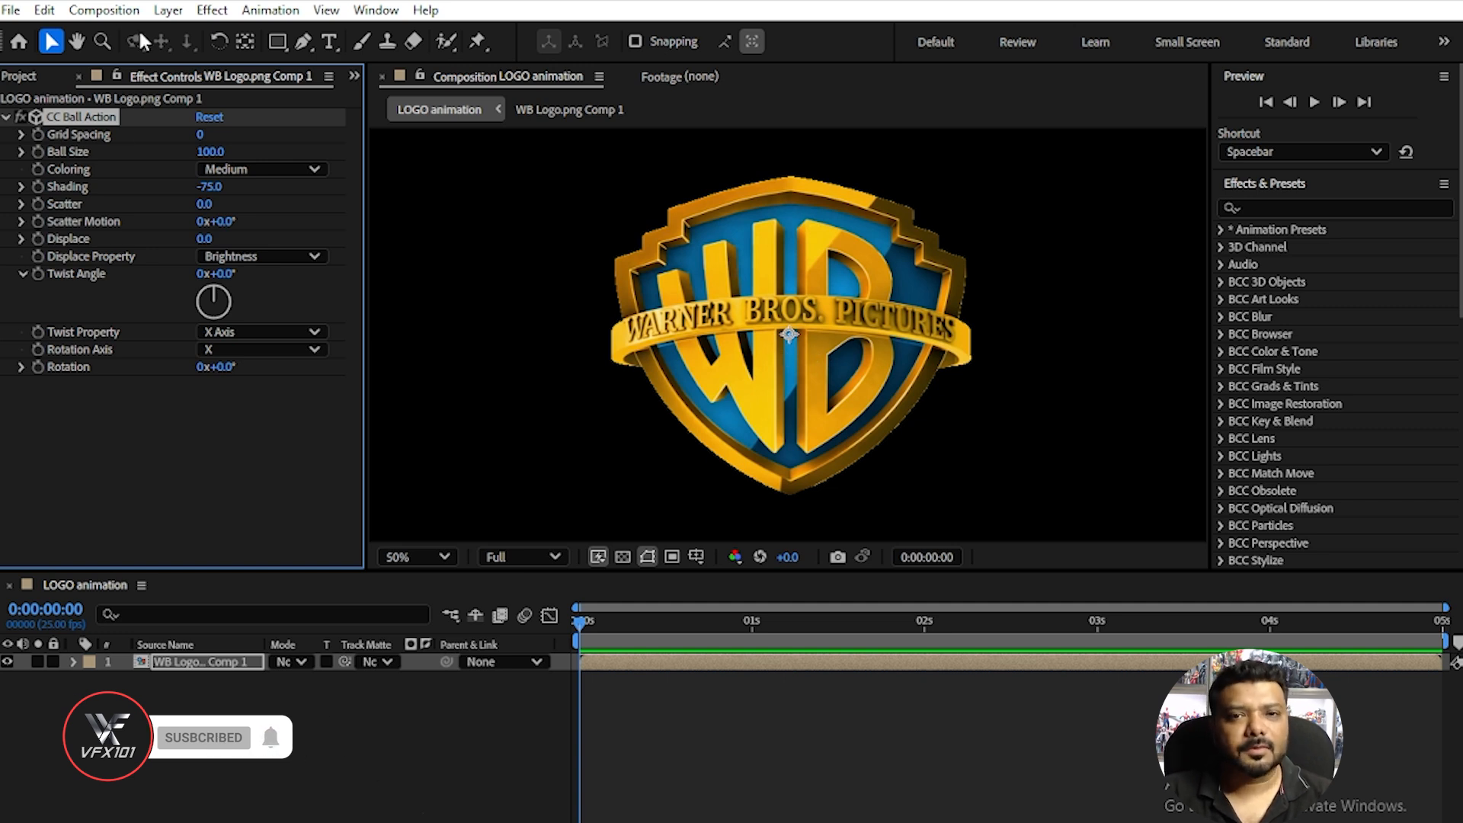
Add a two-node camera with the 50mm preset to the composition.
left_click(168, 10)
mouse_move(192, 42)
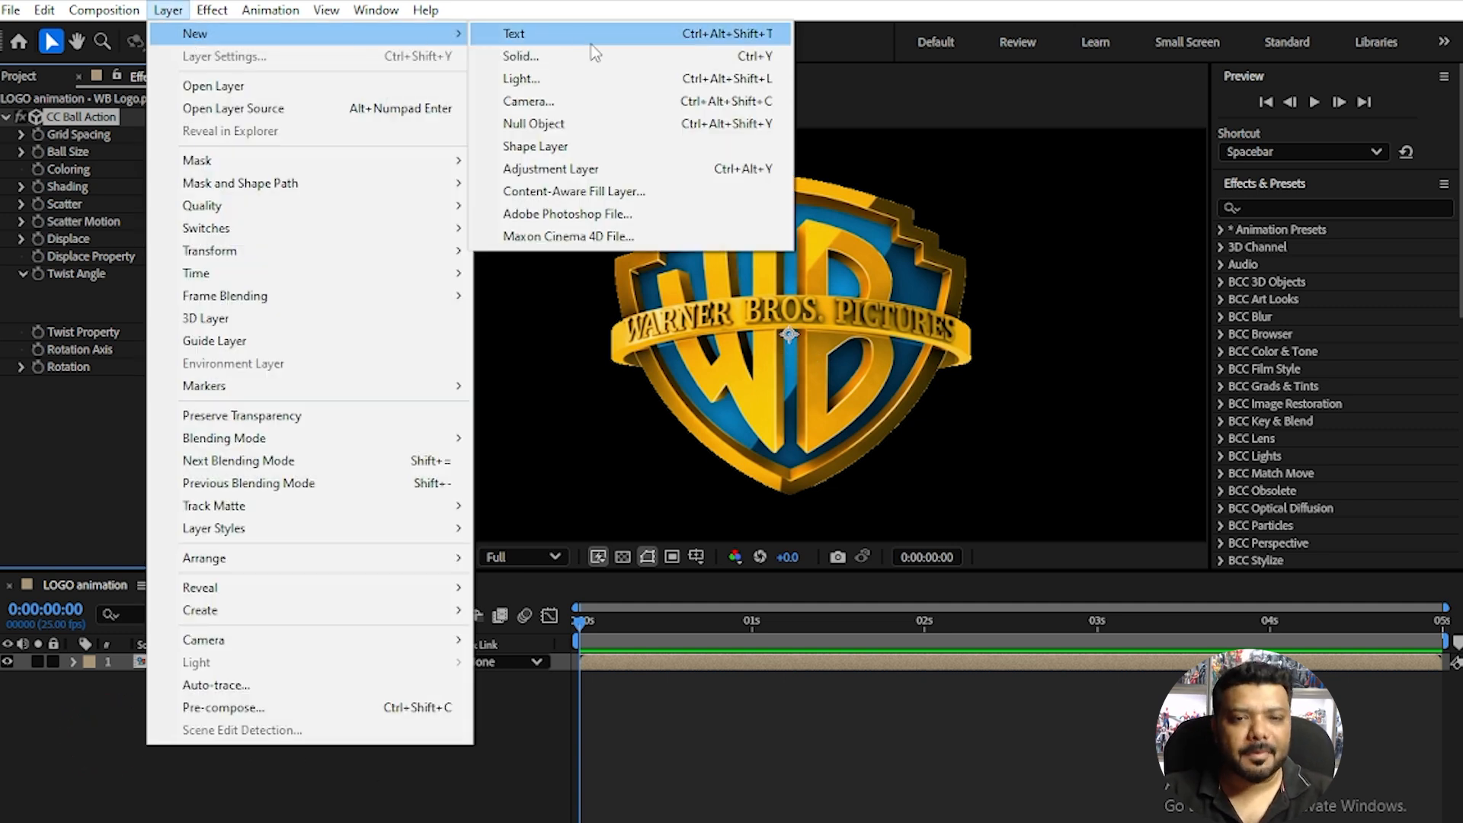
left_click(564, 101)
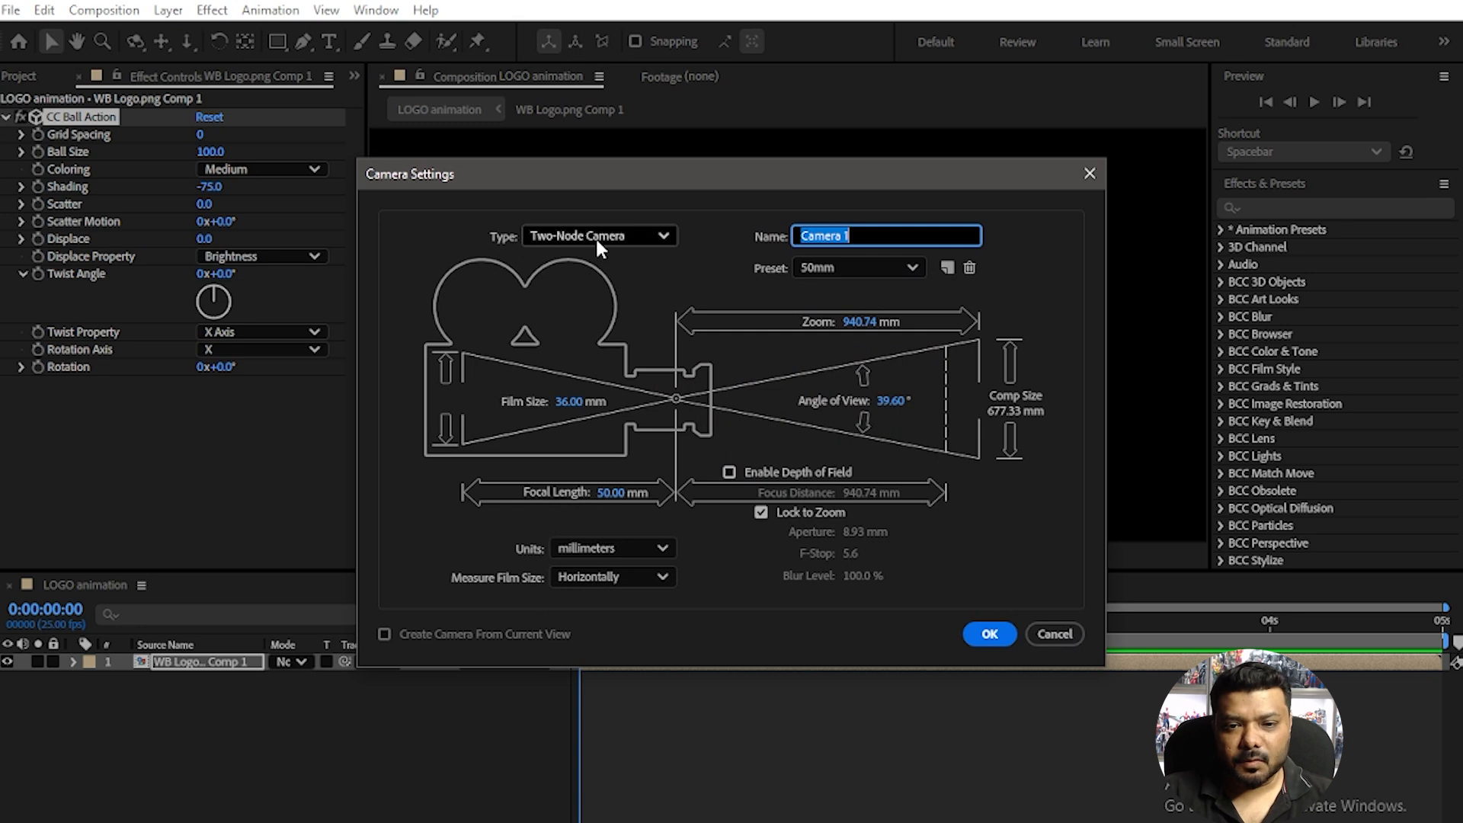
left_click(991, 632)
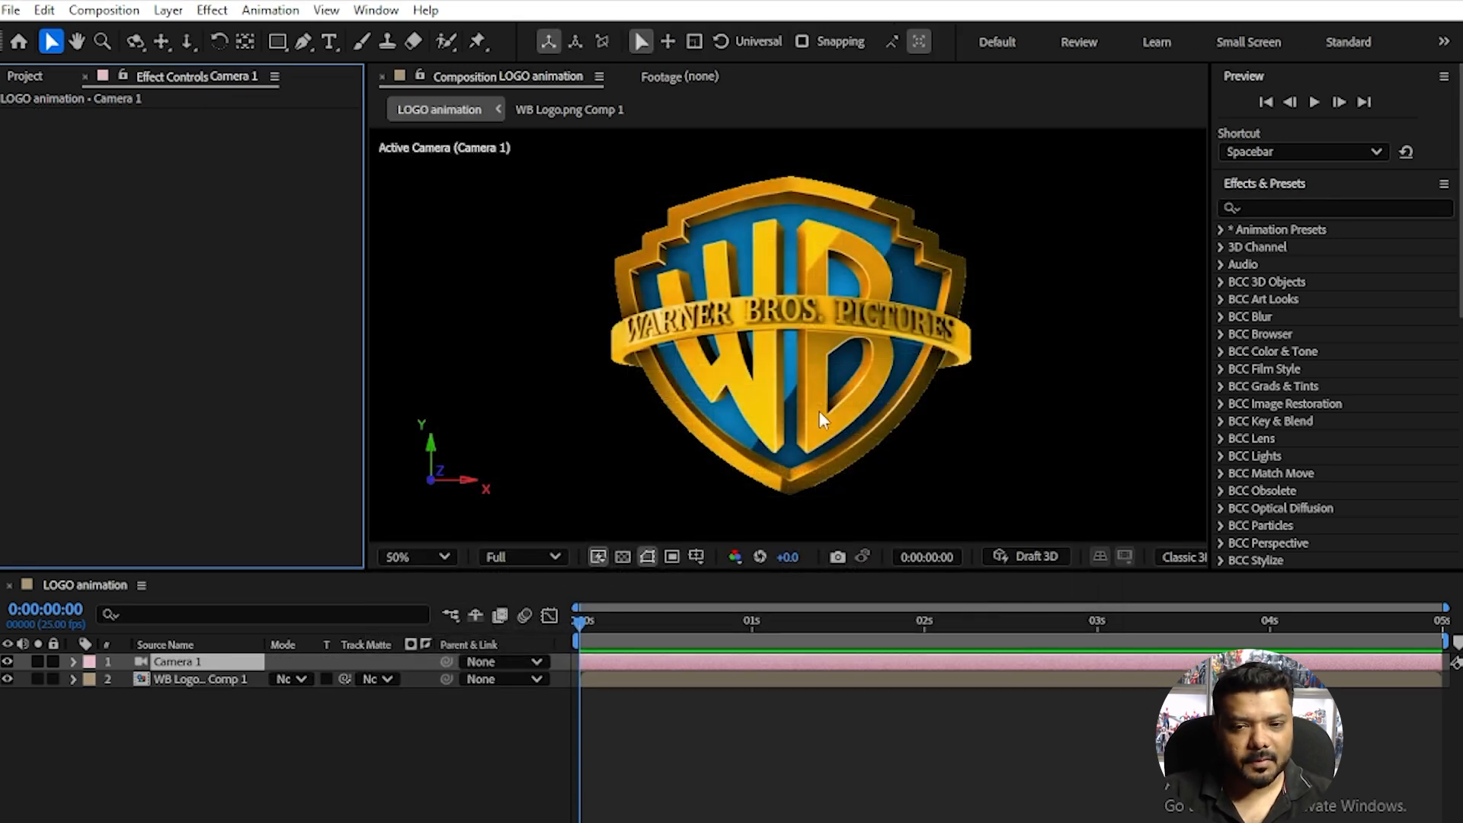
key("period")
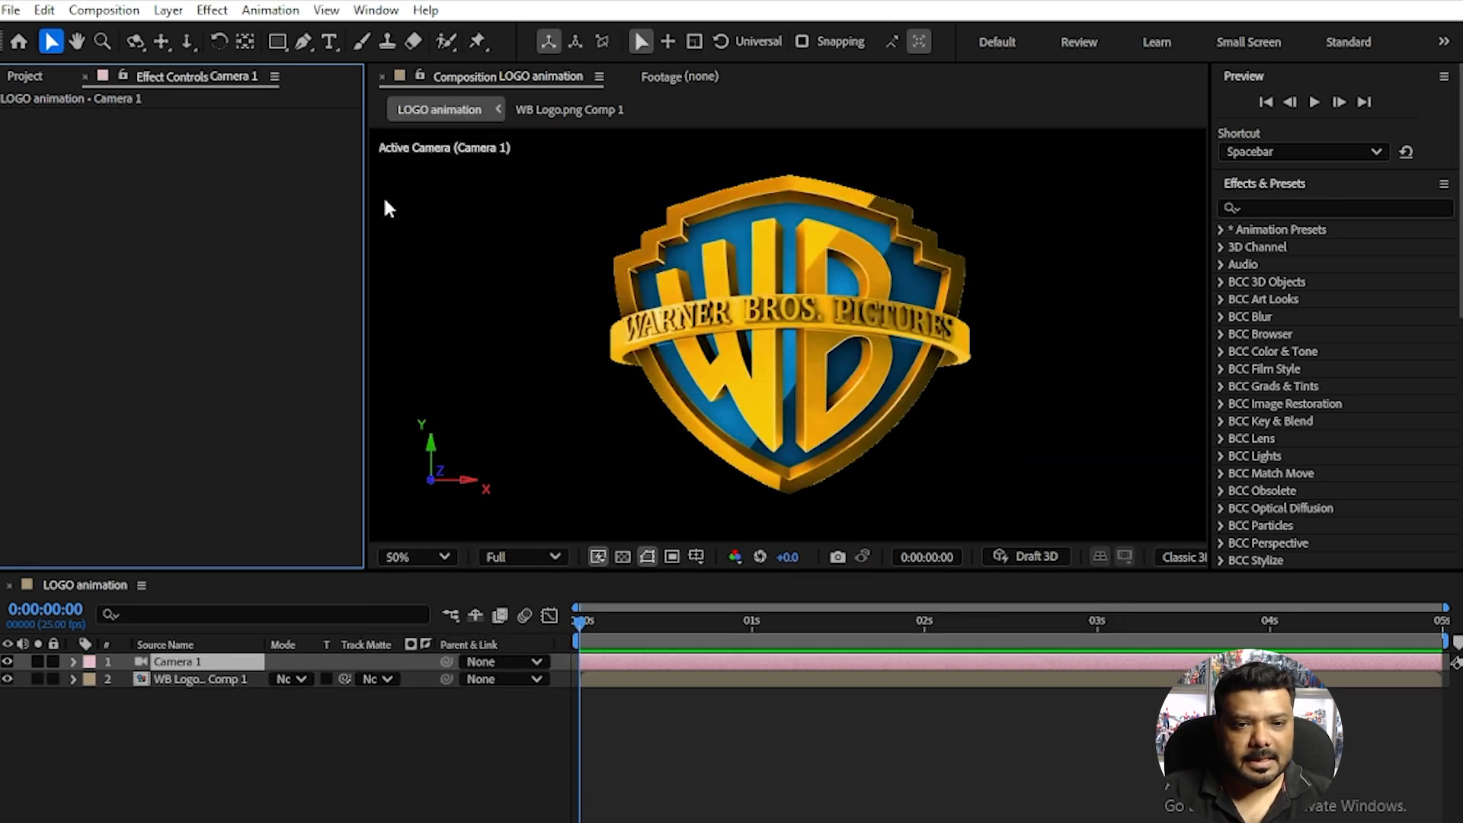
Try a CC Ball Action Displace of 16 on the logo layer, orbiting the camera to view the logo from the side.
left_click(136, 42)
left_click_drag(794, 355, 828, 282)
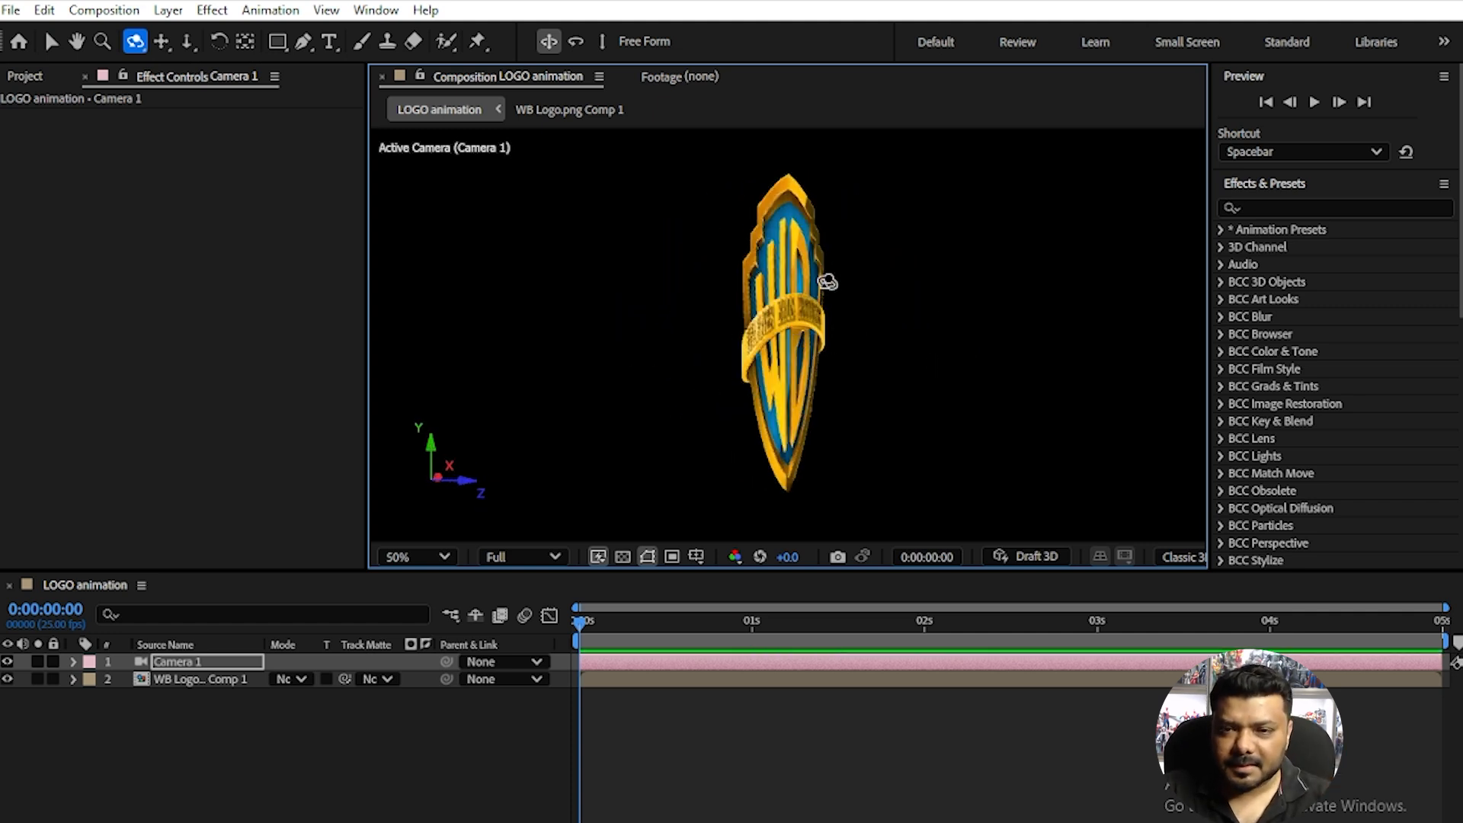
left_click(199, 680)
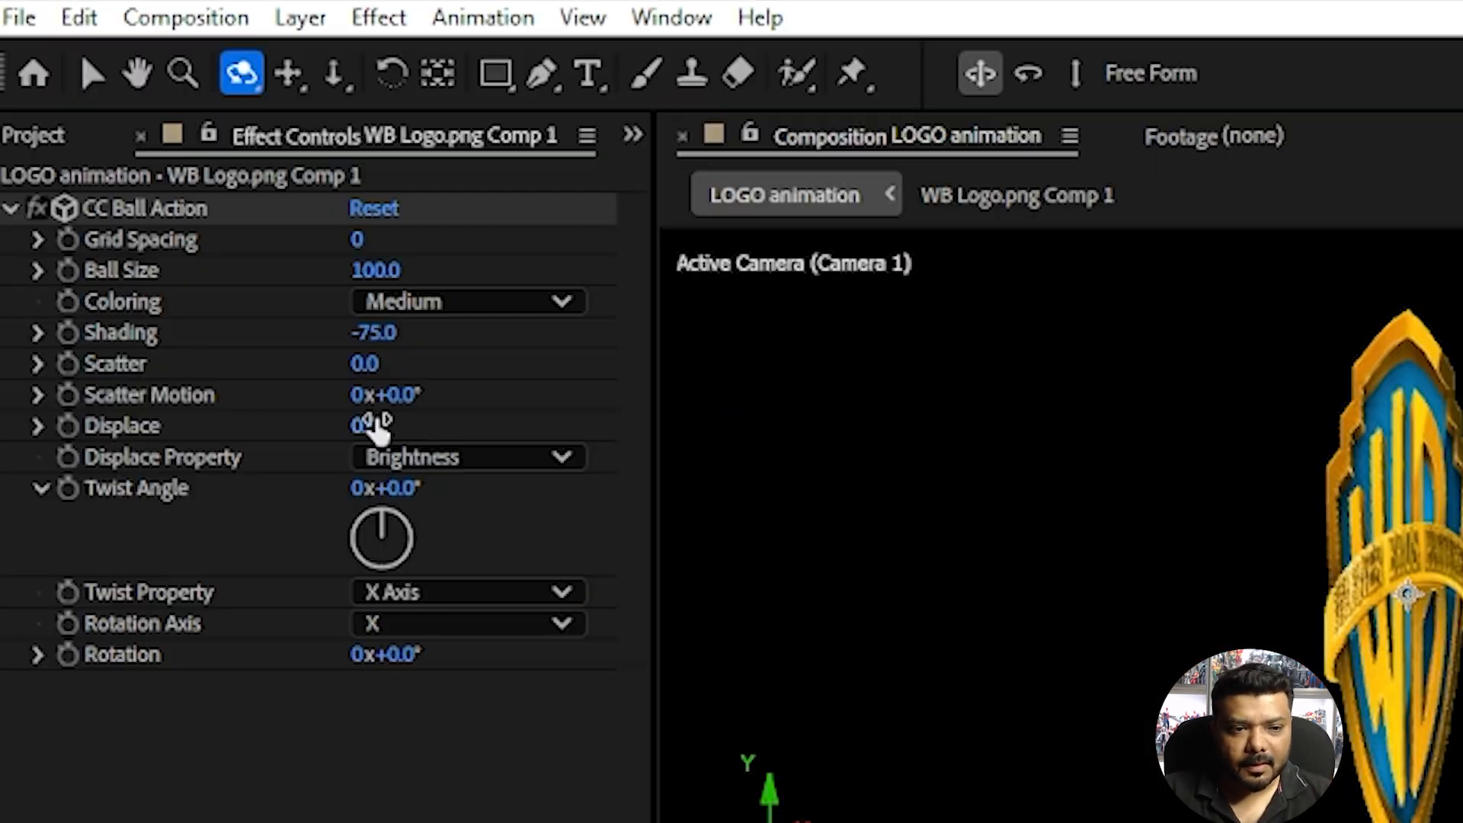
left_click_drag(210, 238, 227, 238)
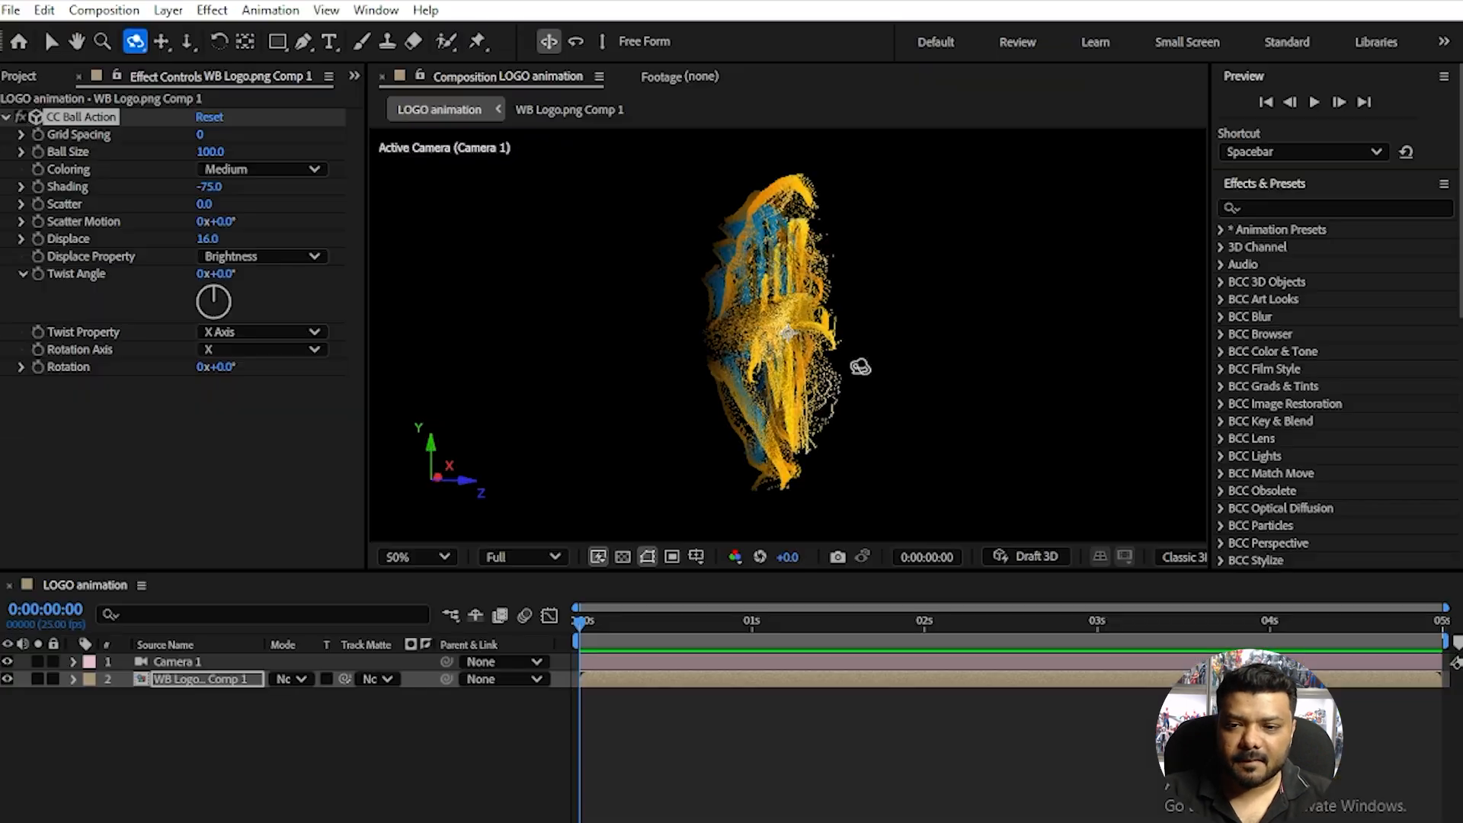
left_click_drag(860, 366, 769, 313)
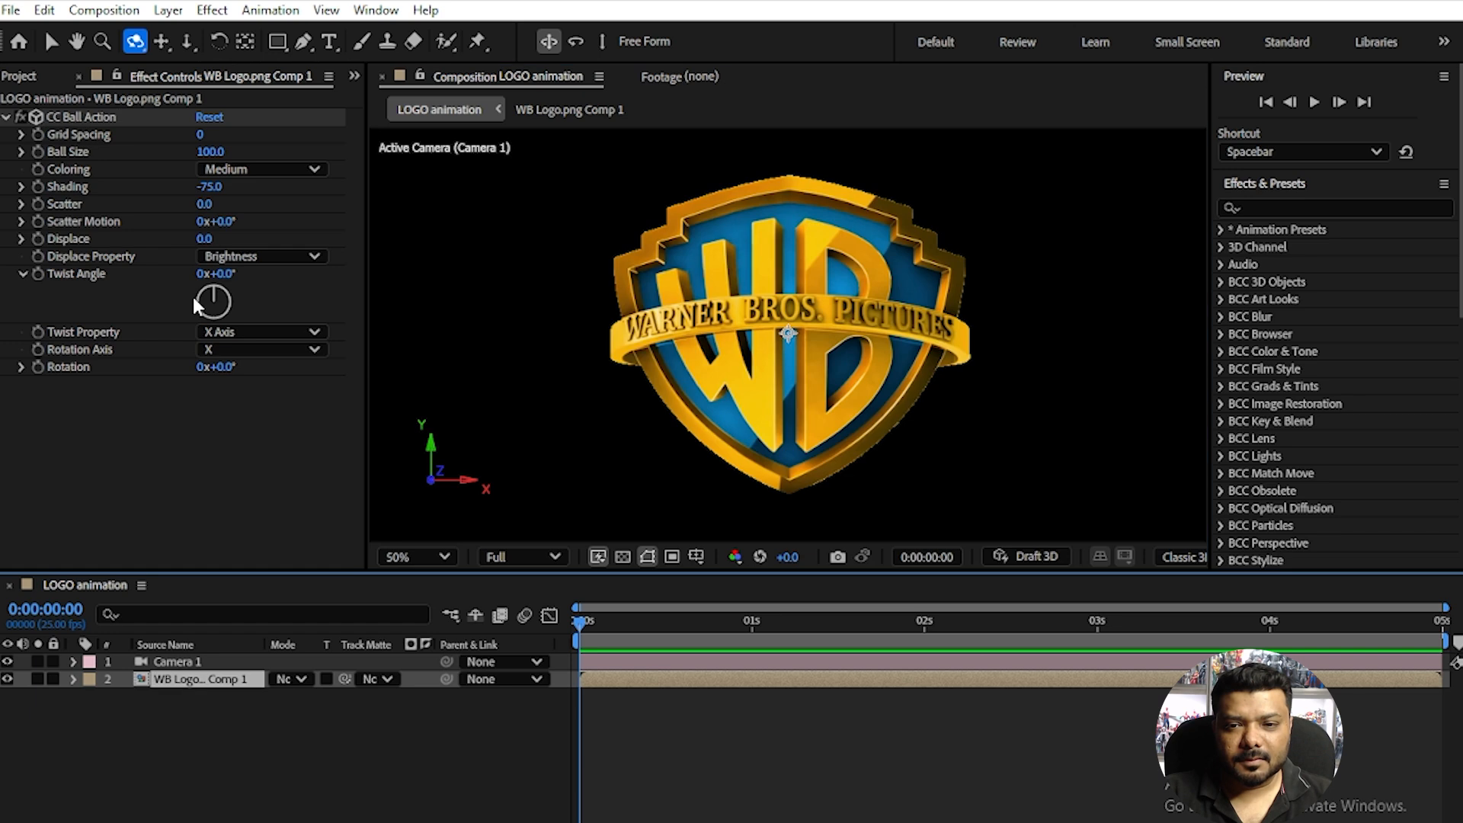
Set the CC Ball Action Displace to 1024 and its Displace Property to Saturation.
left_click_drag(203, 239, 496, 243)
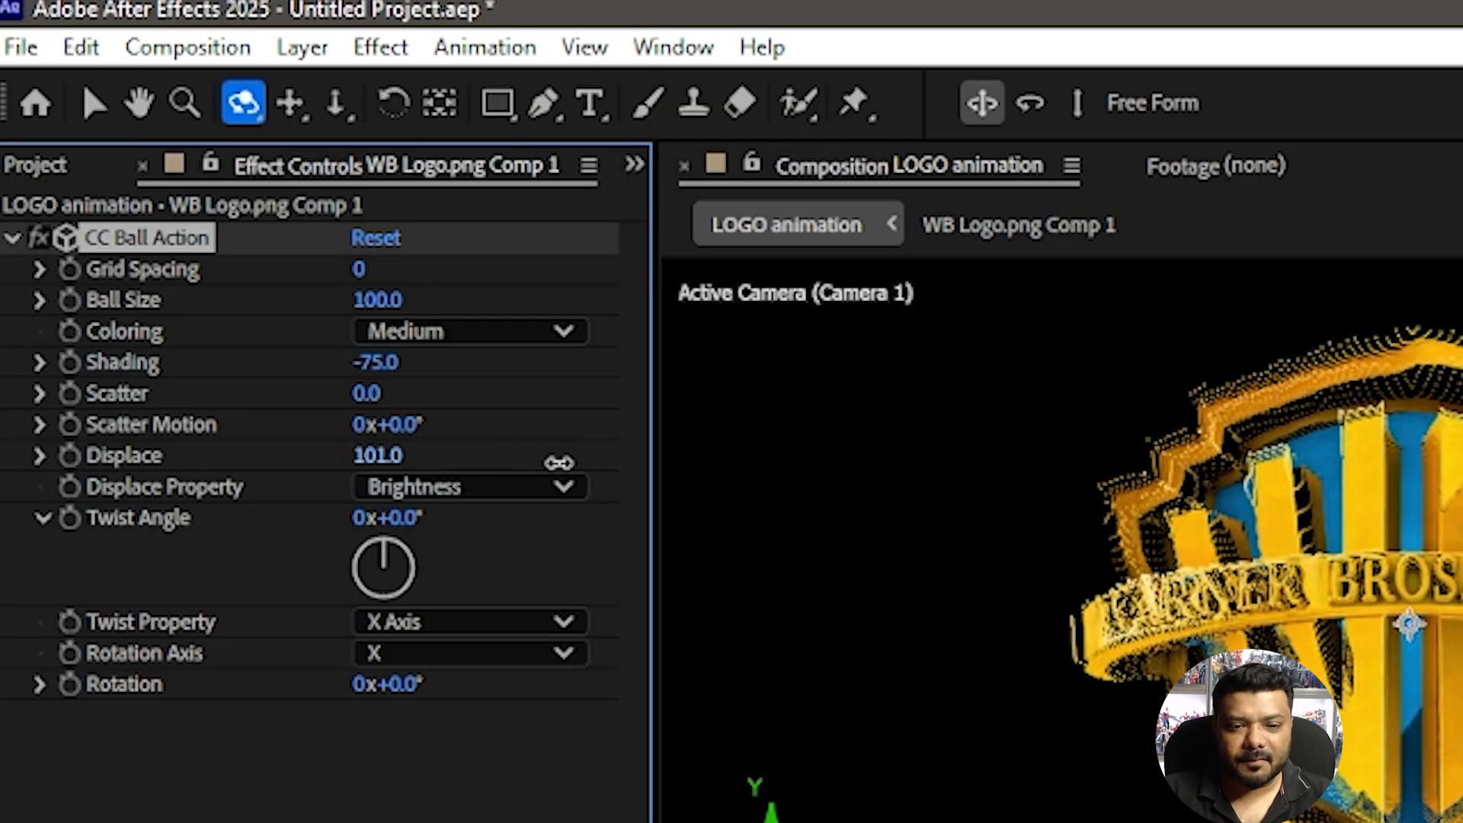
left_click_drag(887, 464, 1208, 467)
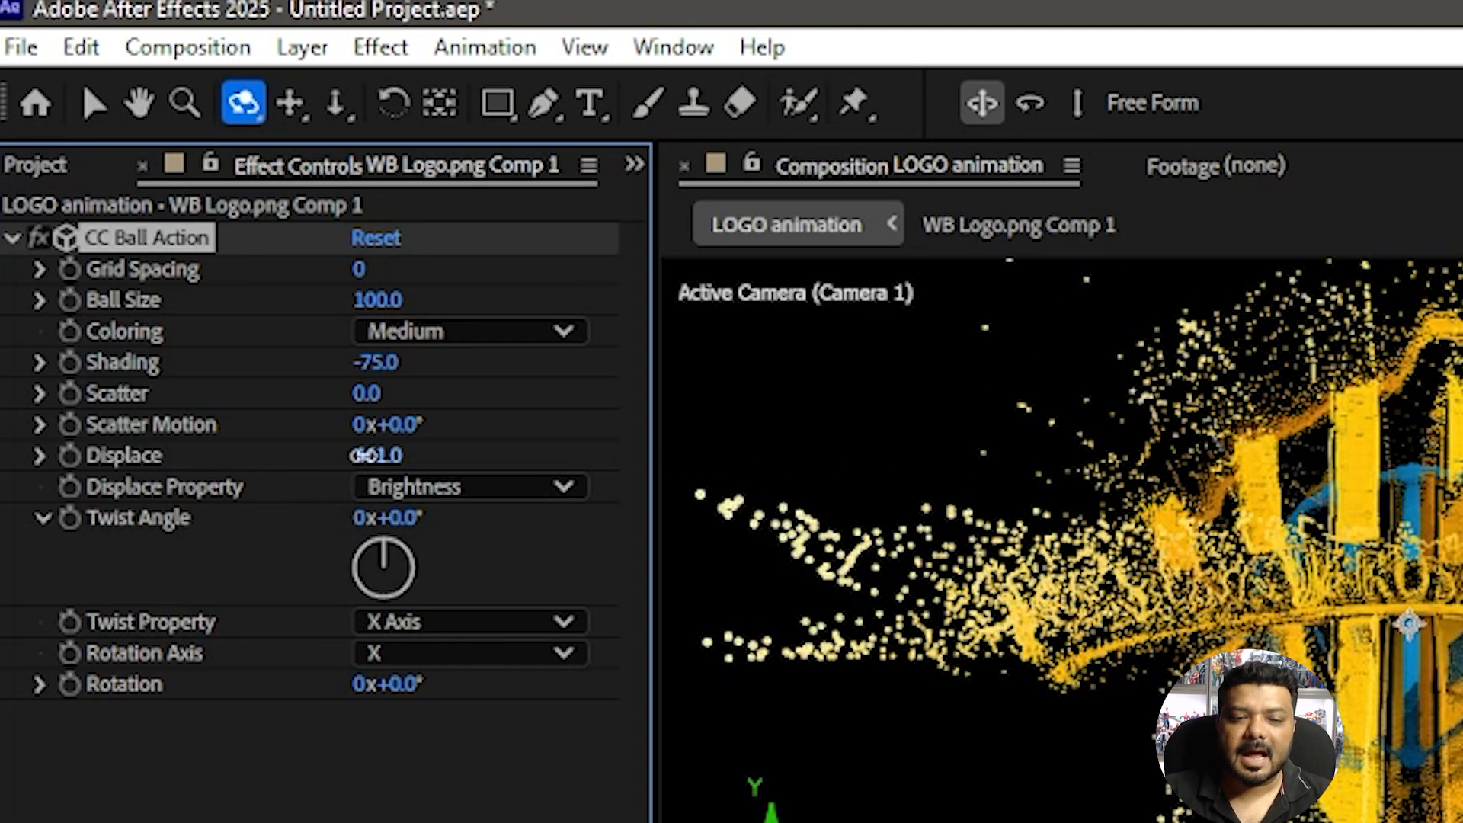
left_click_drag(367, 455, 1010, 482)
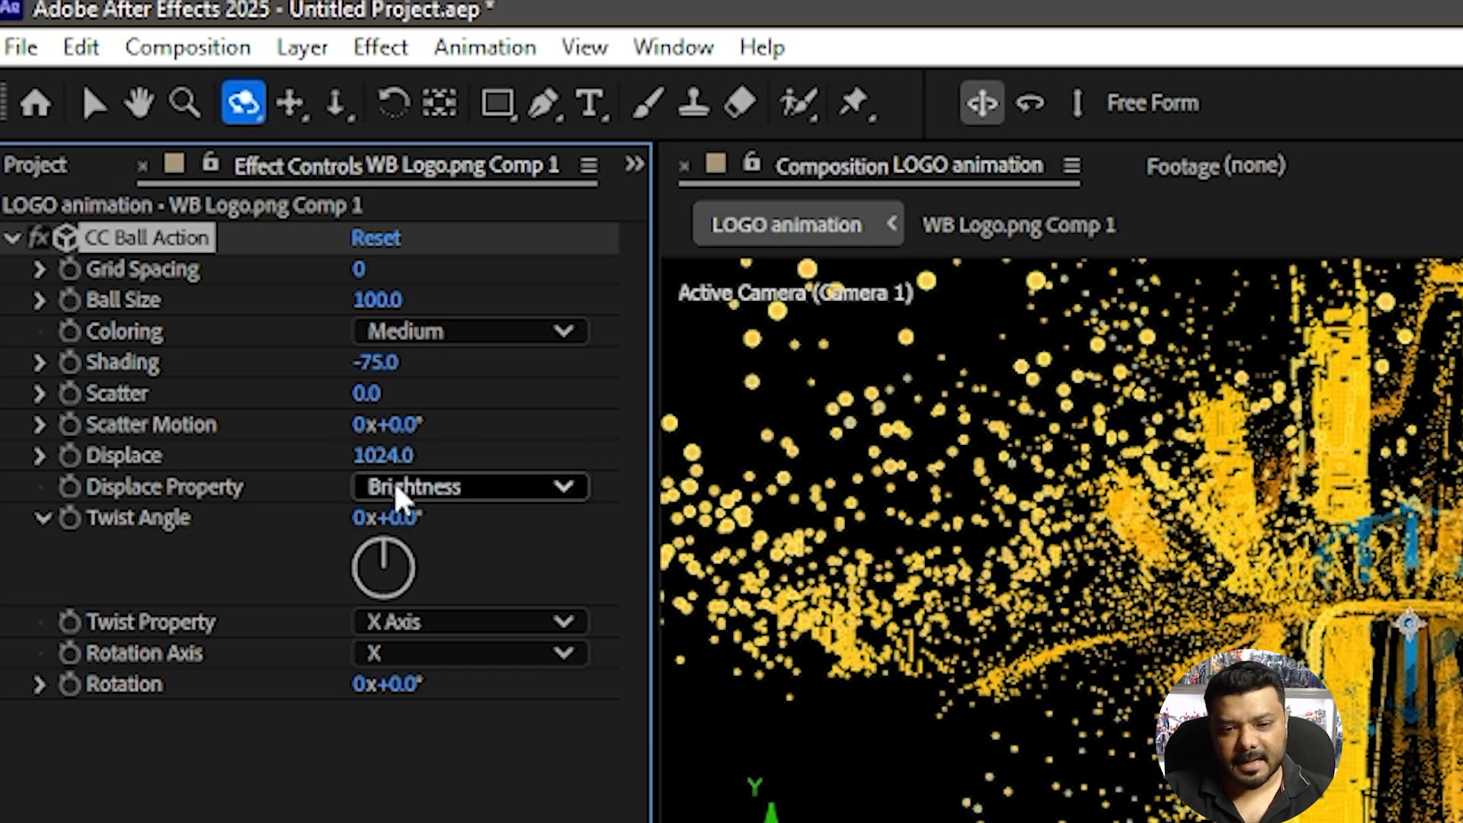
left_click(503, 492)
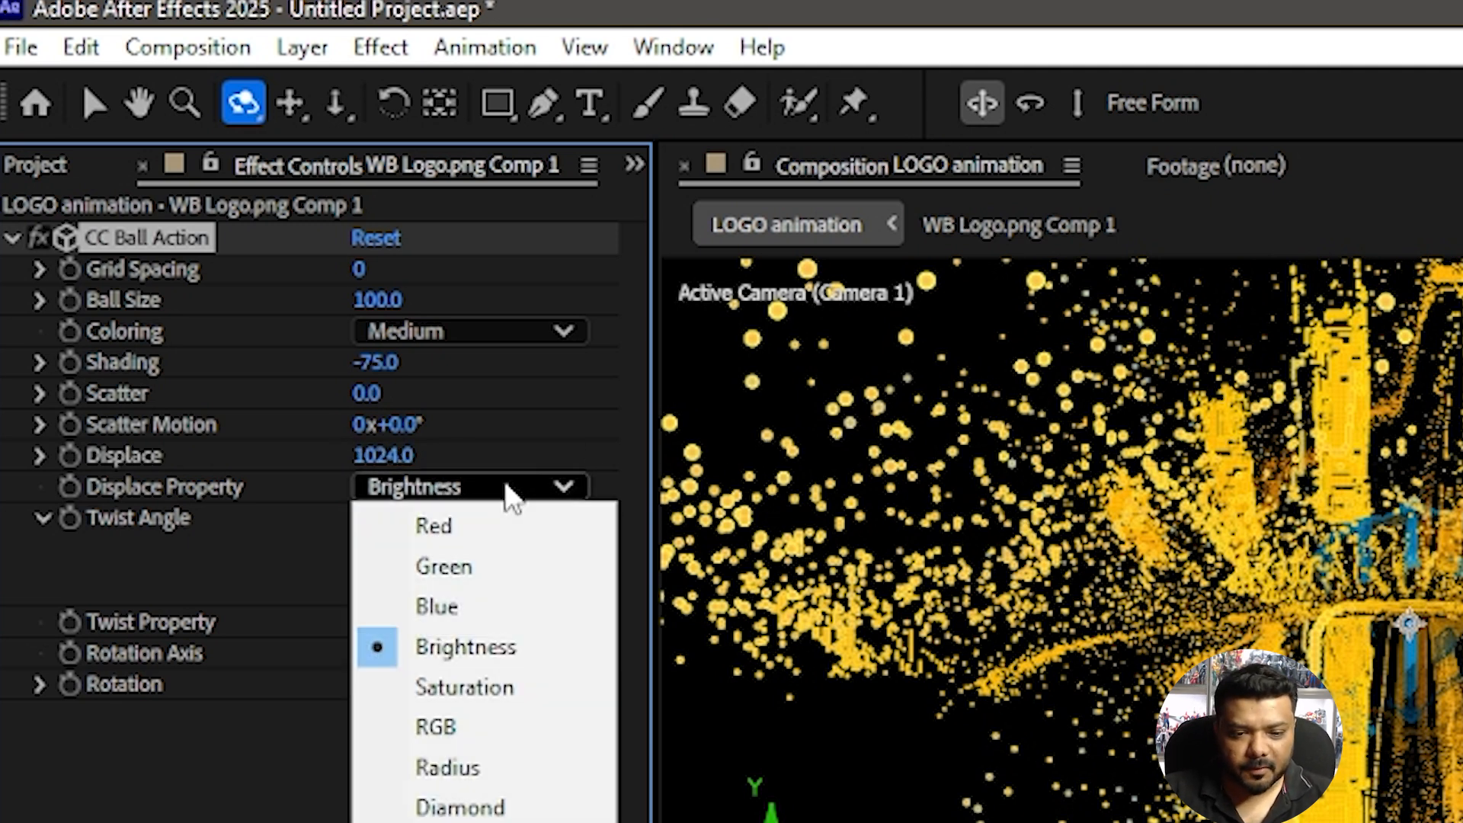
left_click(520, 697)
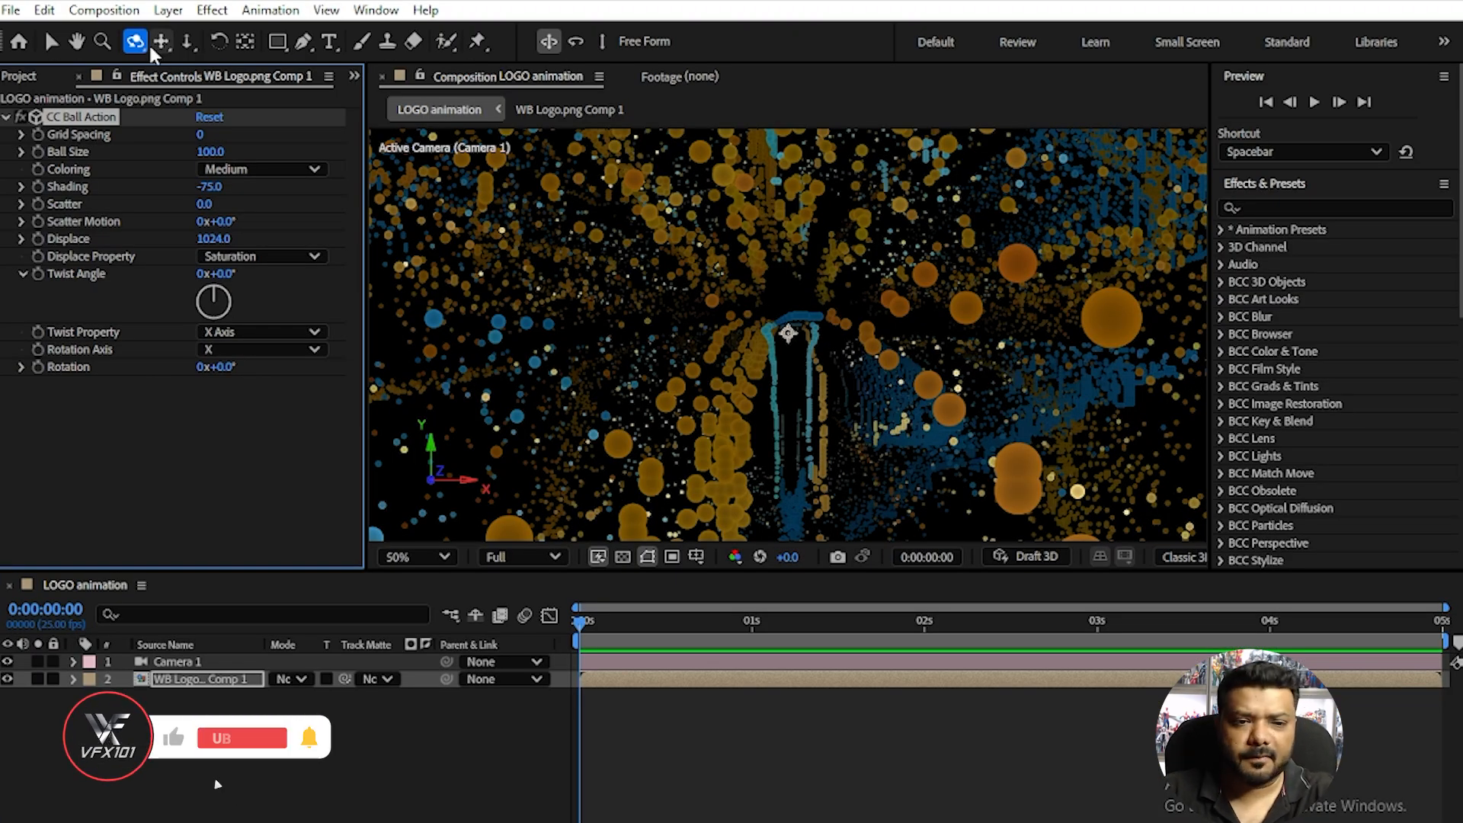
Enable keyframing for Camera 1's Point of Interest and Position at the start of the timeline.
left_click(176, 663)
left_click(73, 662)
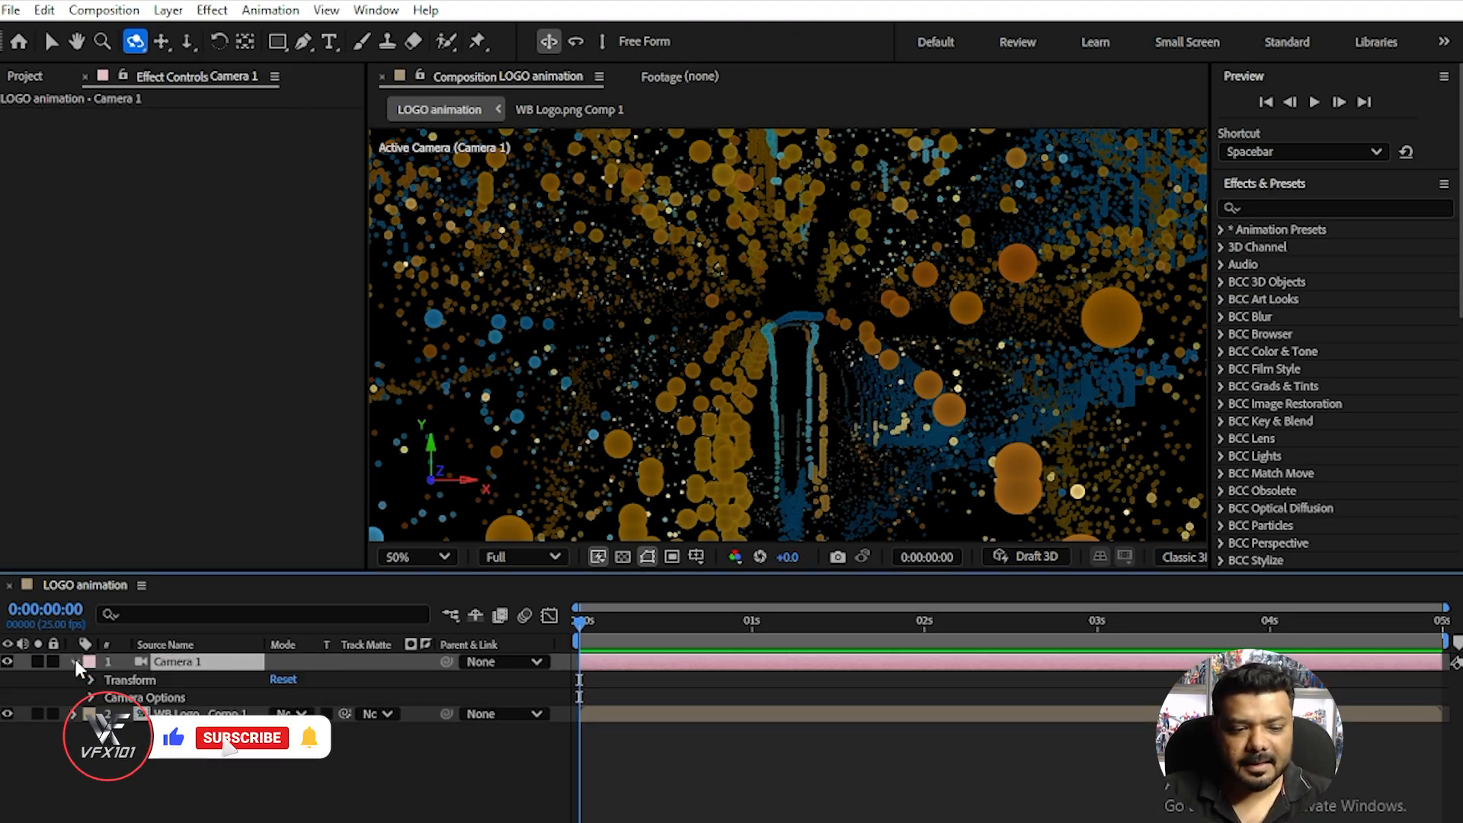
left_click(91, 680)
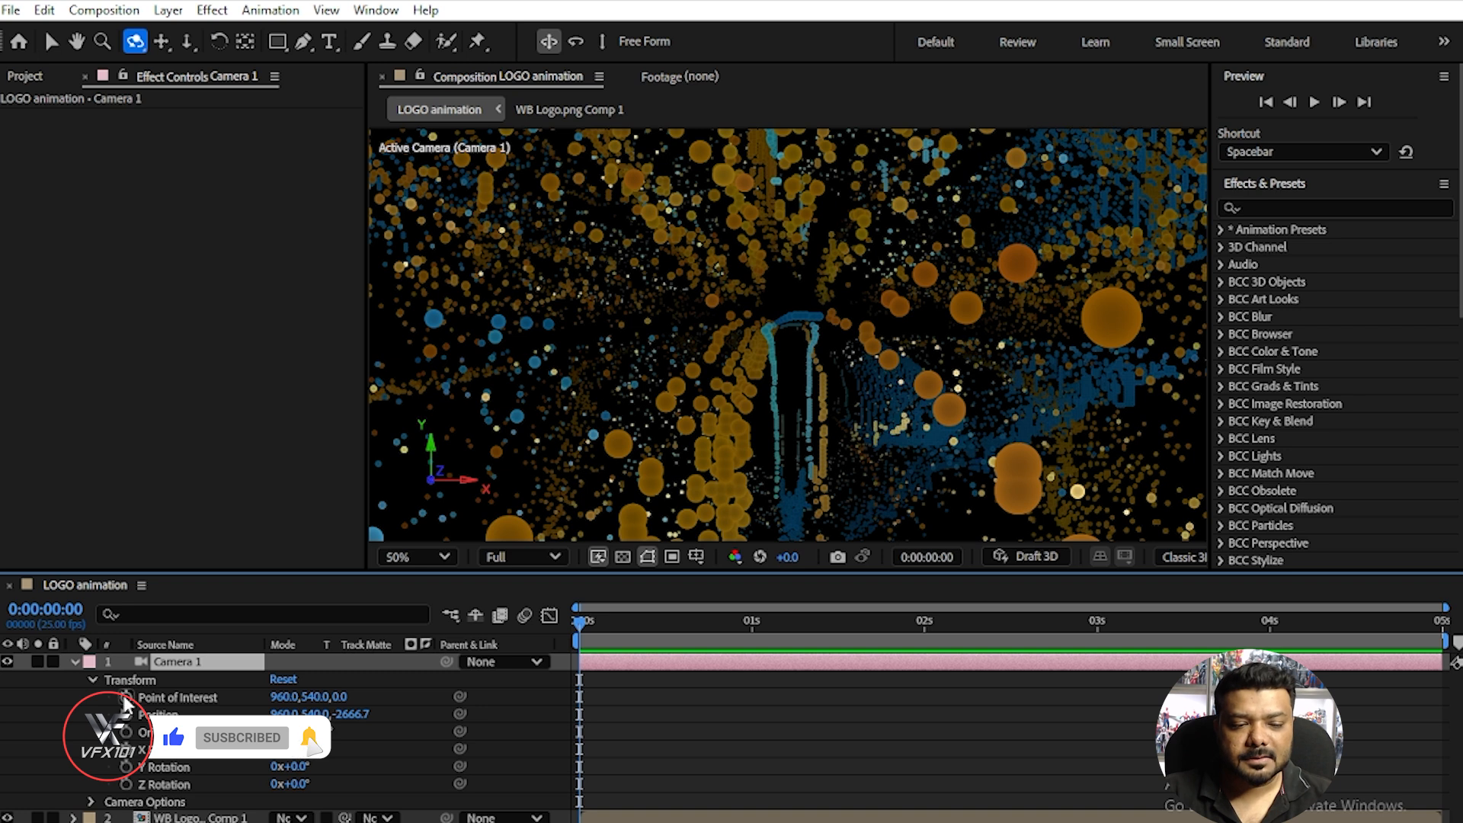
left_click_drag(126, 698, 126, 714)
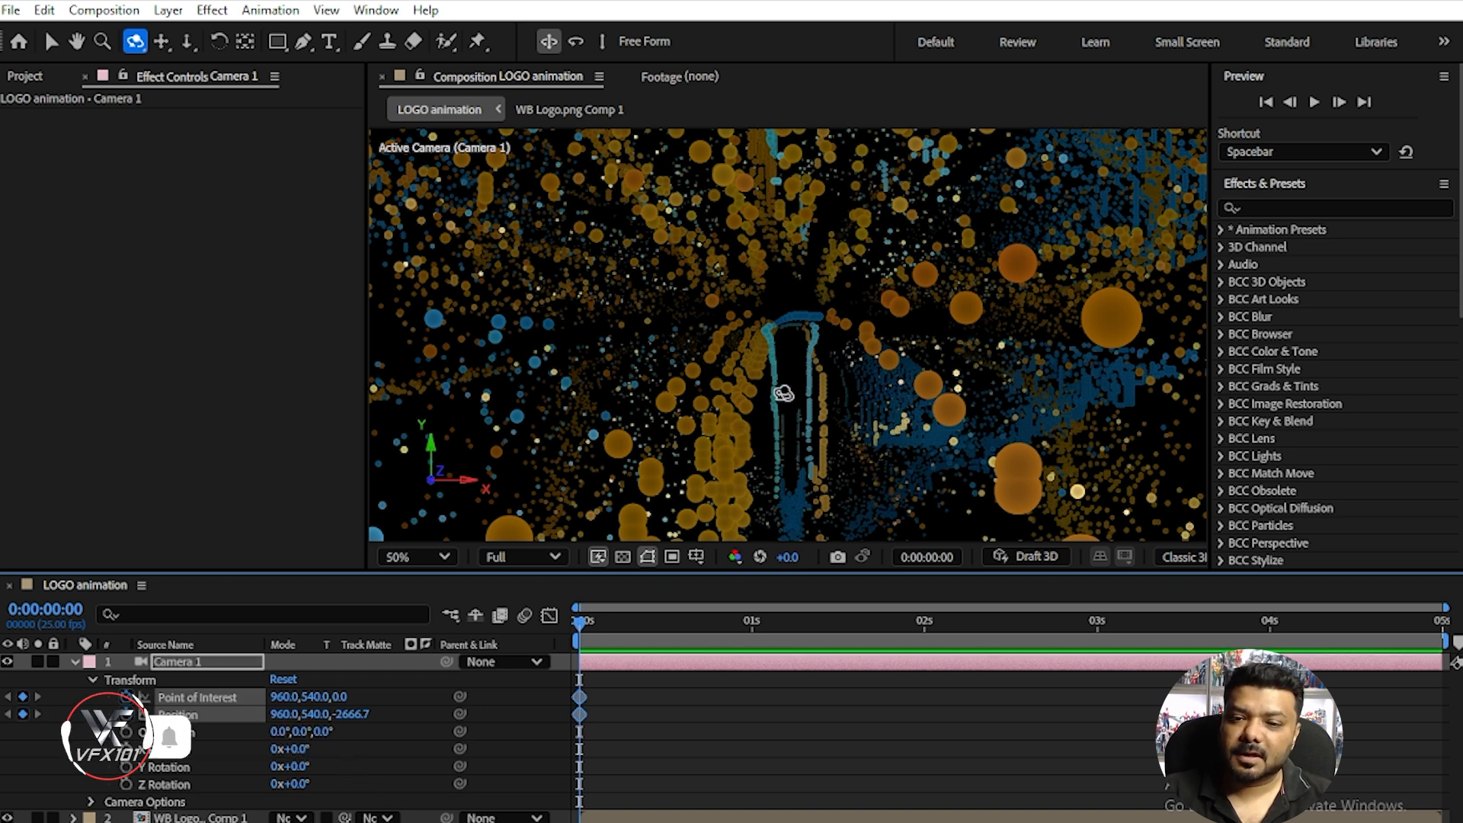
Dolly the camera forward into the scattered particles at 0 seconds, to a Z position of about -545.
key("c")
key("c")
left_click_drag(785, 394, 744, 153)
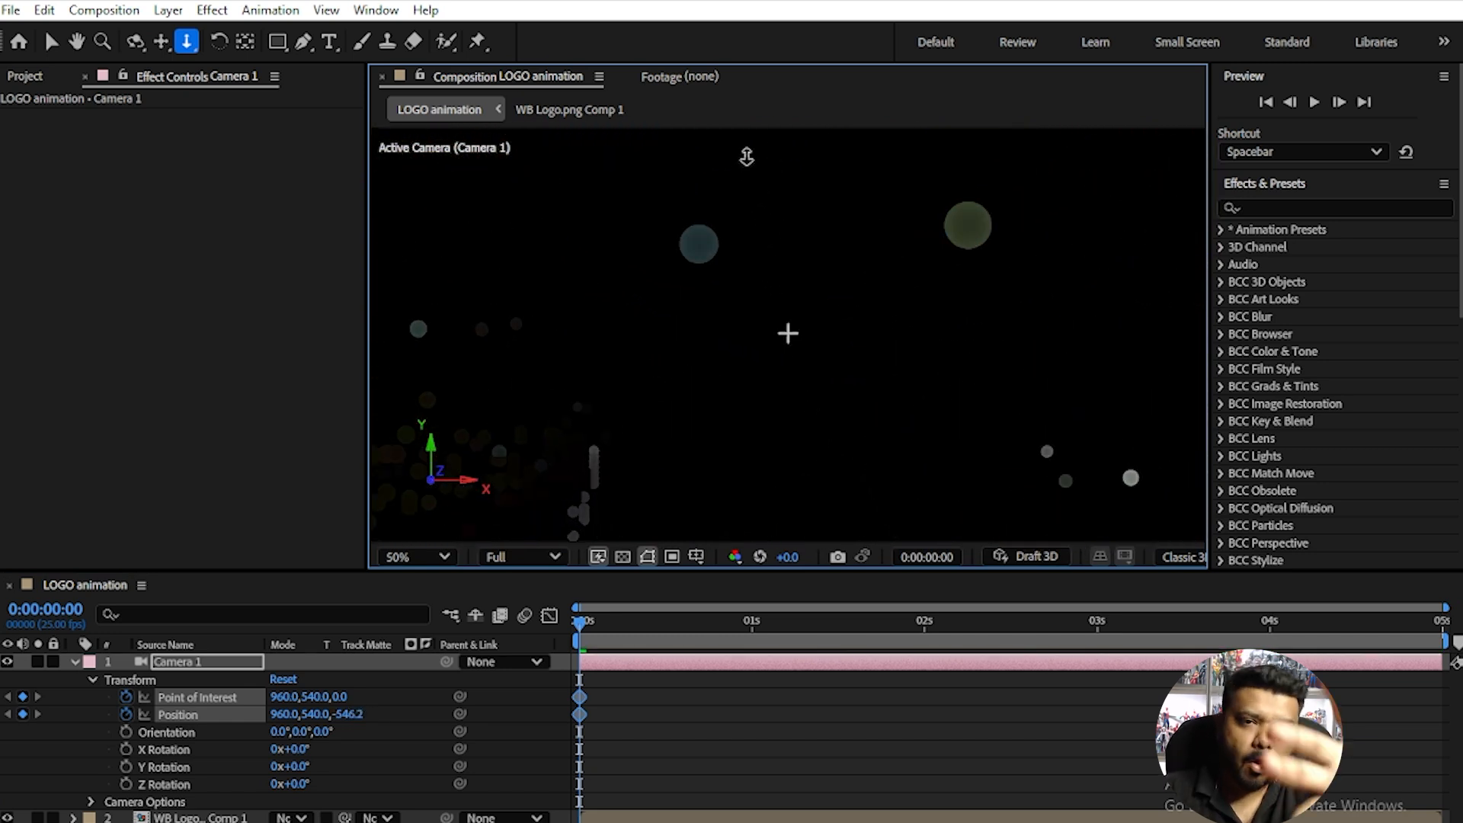
At 2 seconds, dolly the camera back to a Z position of about -8306 so the whole particle logo is framed.
left_click(926, 637)
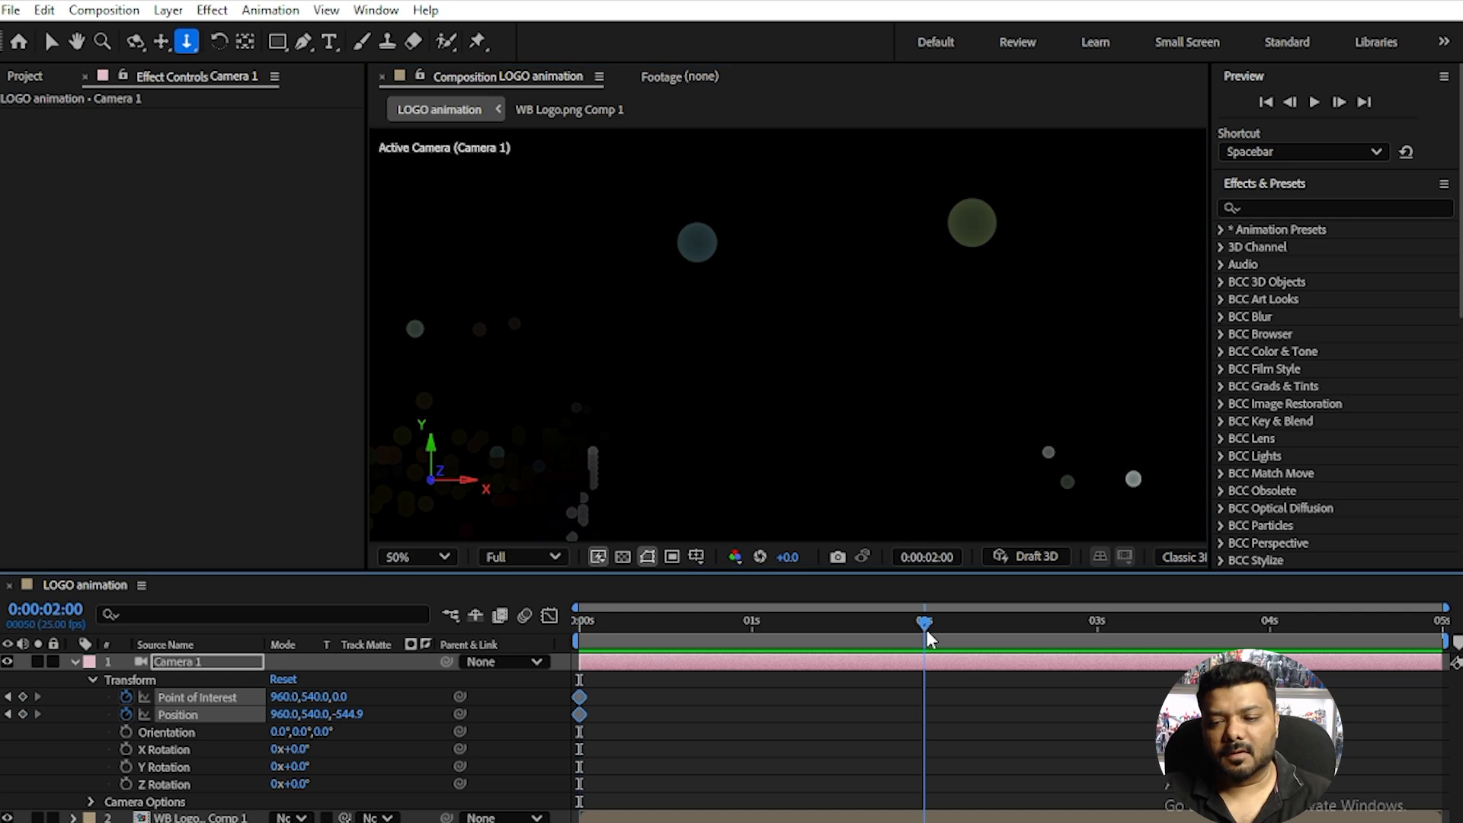
left_click_drag(788, 334, 812, 518)
left_click_drag(808, 263, 815, 362)
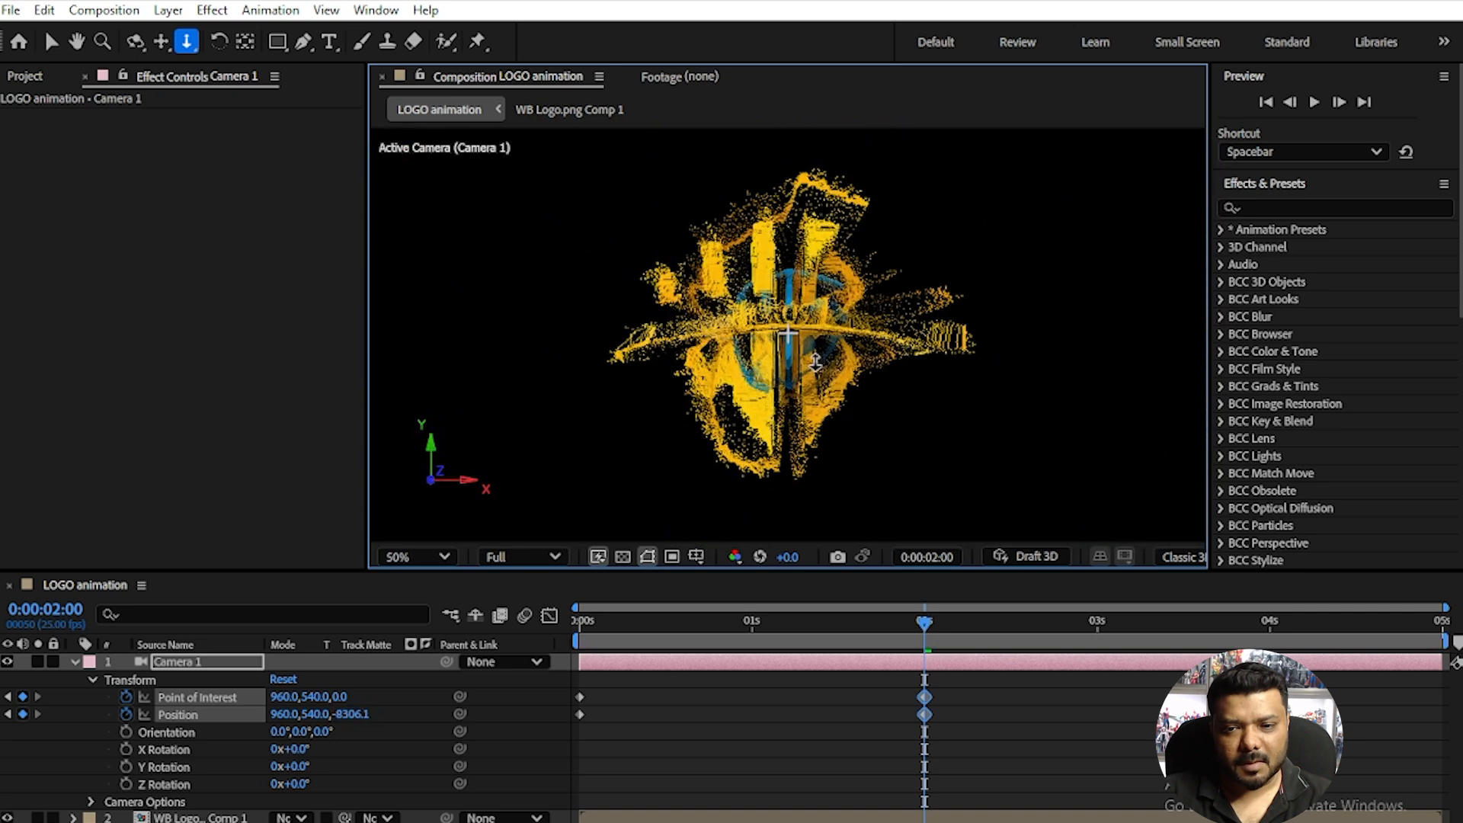
Go to 0:00:01:06 and set Camera 1's Z Rotation to 127°.
left_click_drag(926, 633, 793, 640)
left_click_drag(297, 784, 413, 776)
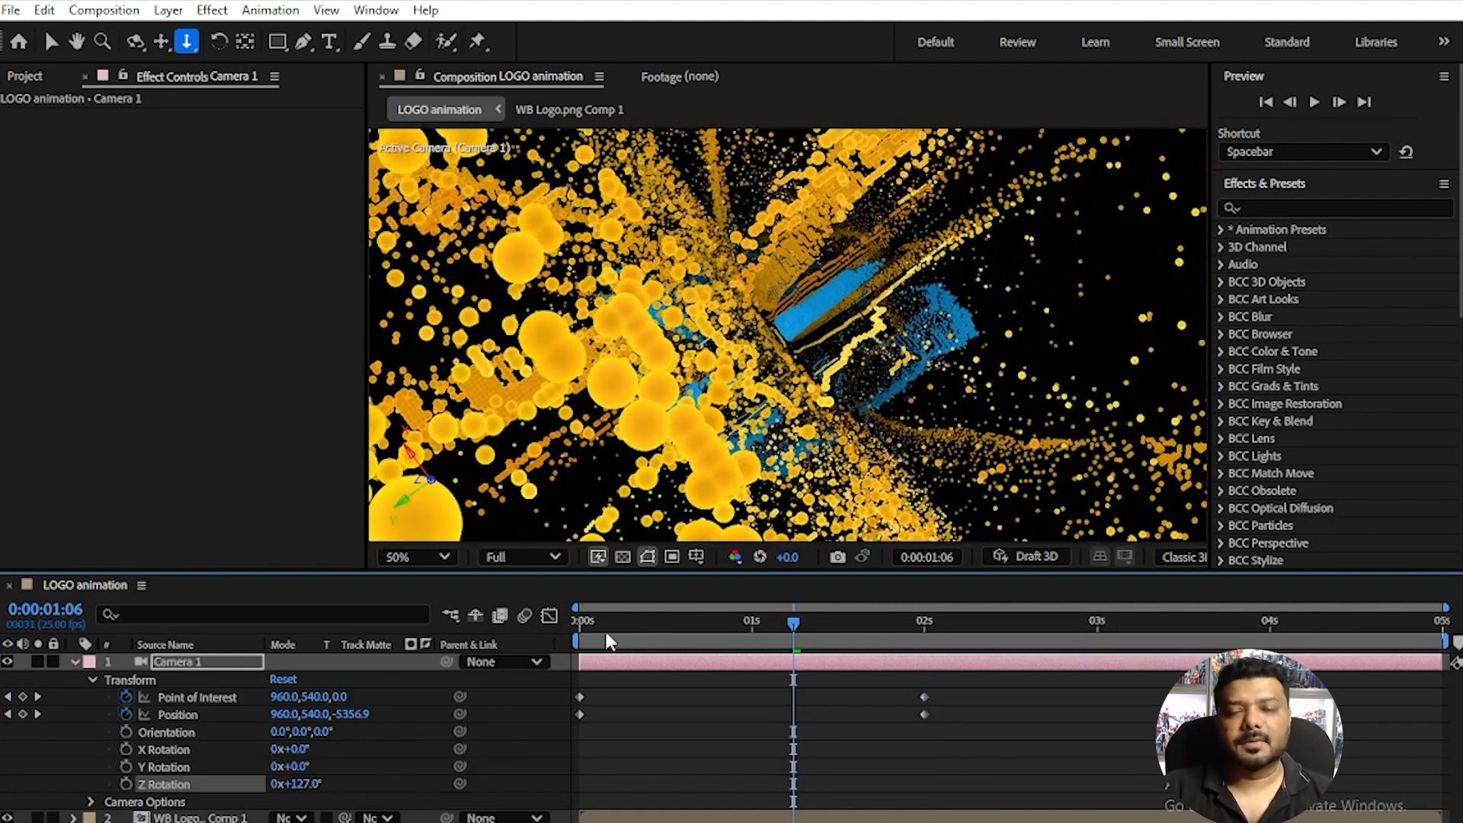
Keyframe Camera 1's Z Rotation from 127° at 0 seconds to 0° at 2 seconds and preview the move.
key("Home")
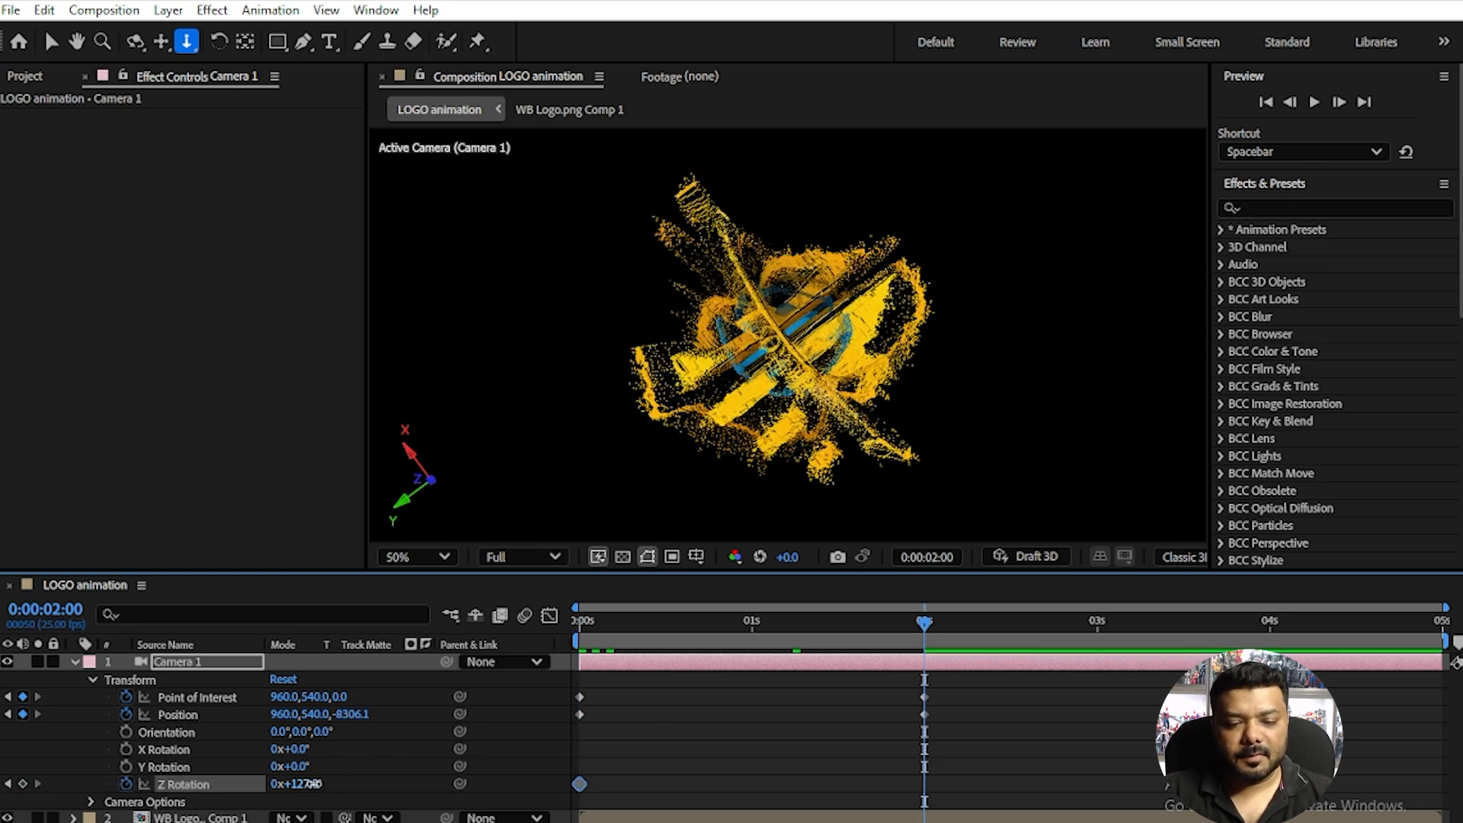
type("0")
key("Return")
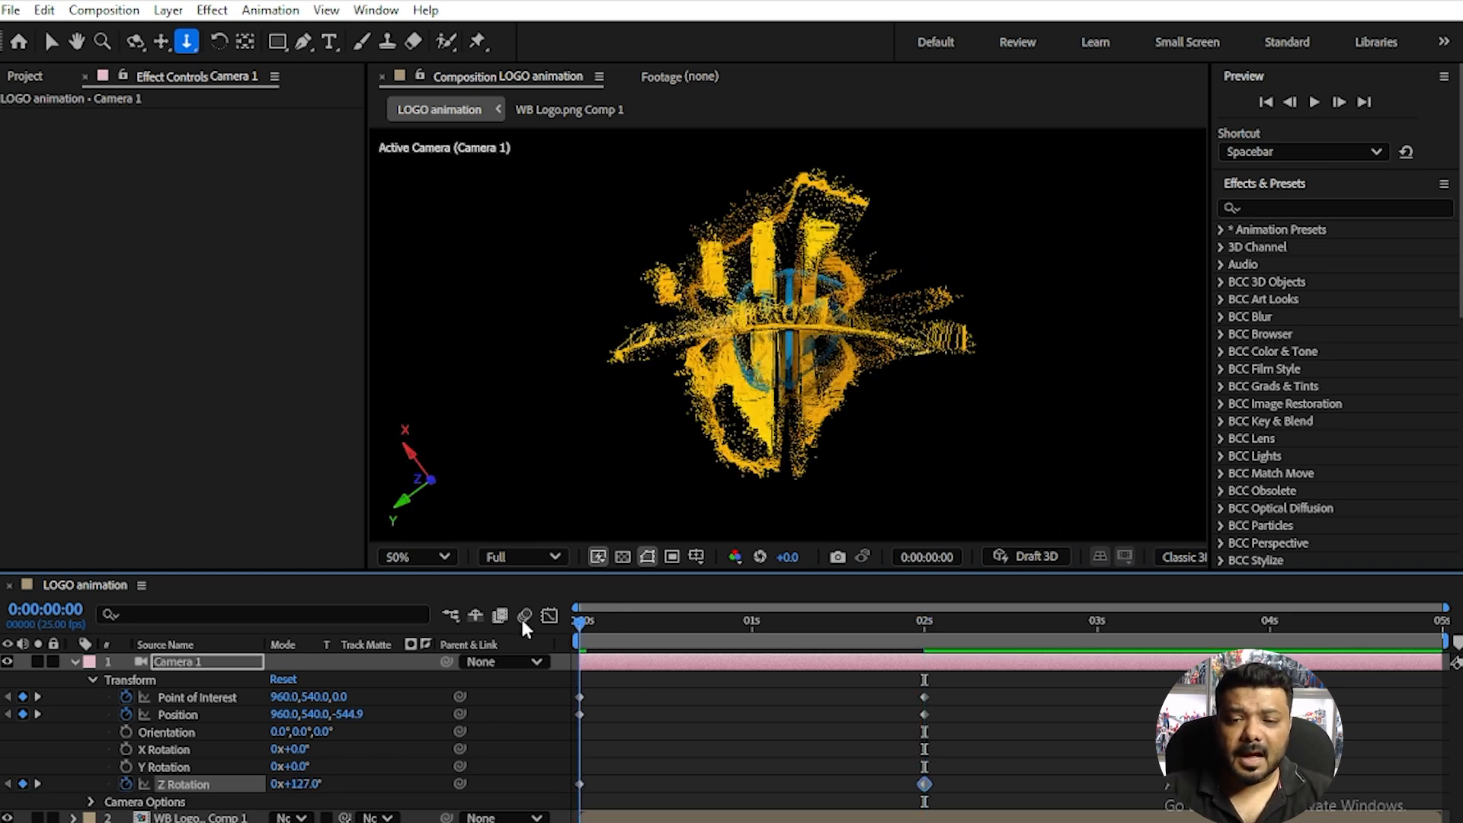
key("space")
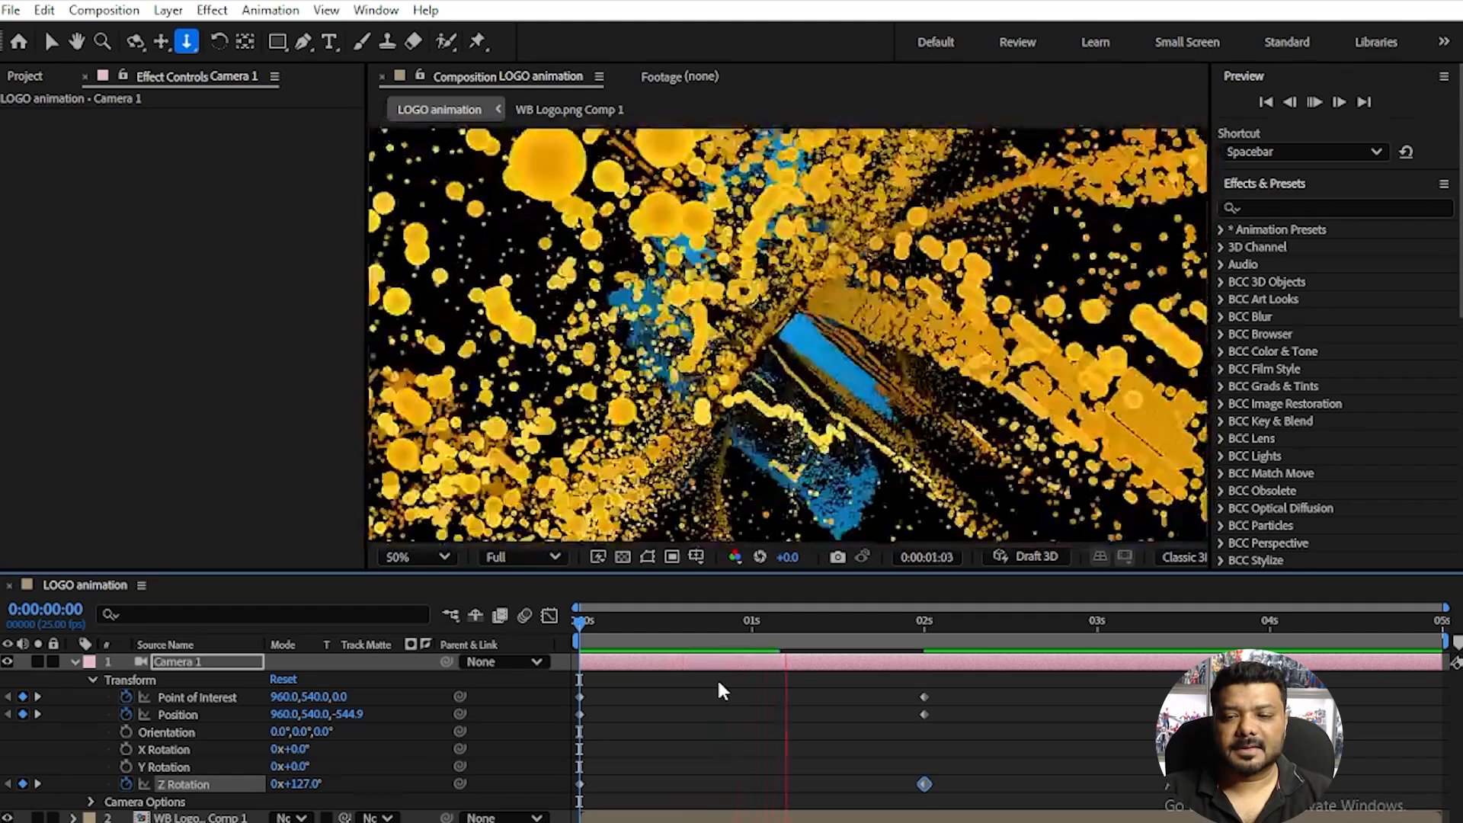
left_click_drag(923, 625, 973, 626)
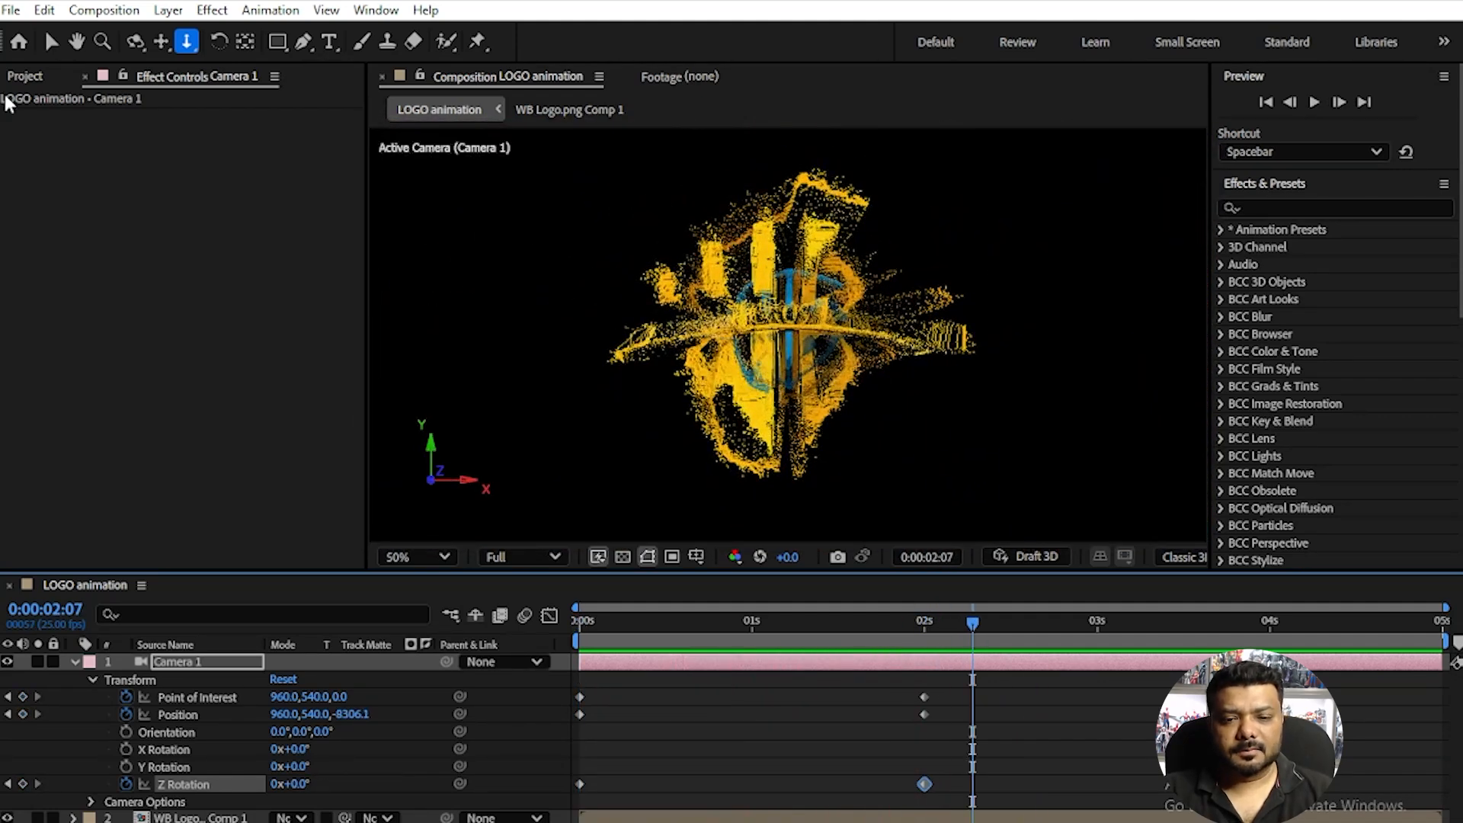
Enable keyframing for CC Ball Action's Displace on the WB logo comp layer at the start of the timeline.
key("v")
left_click(74, 661)
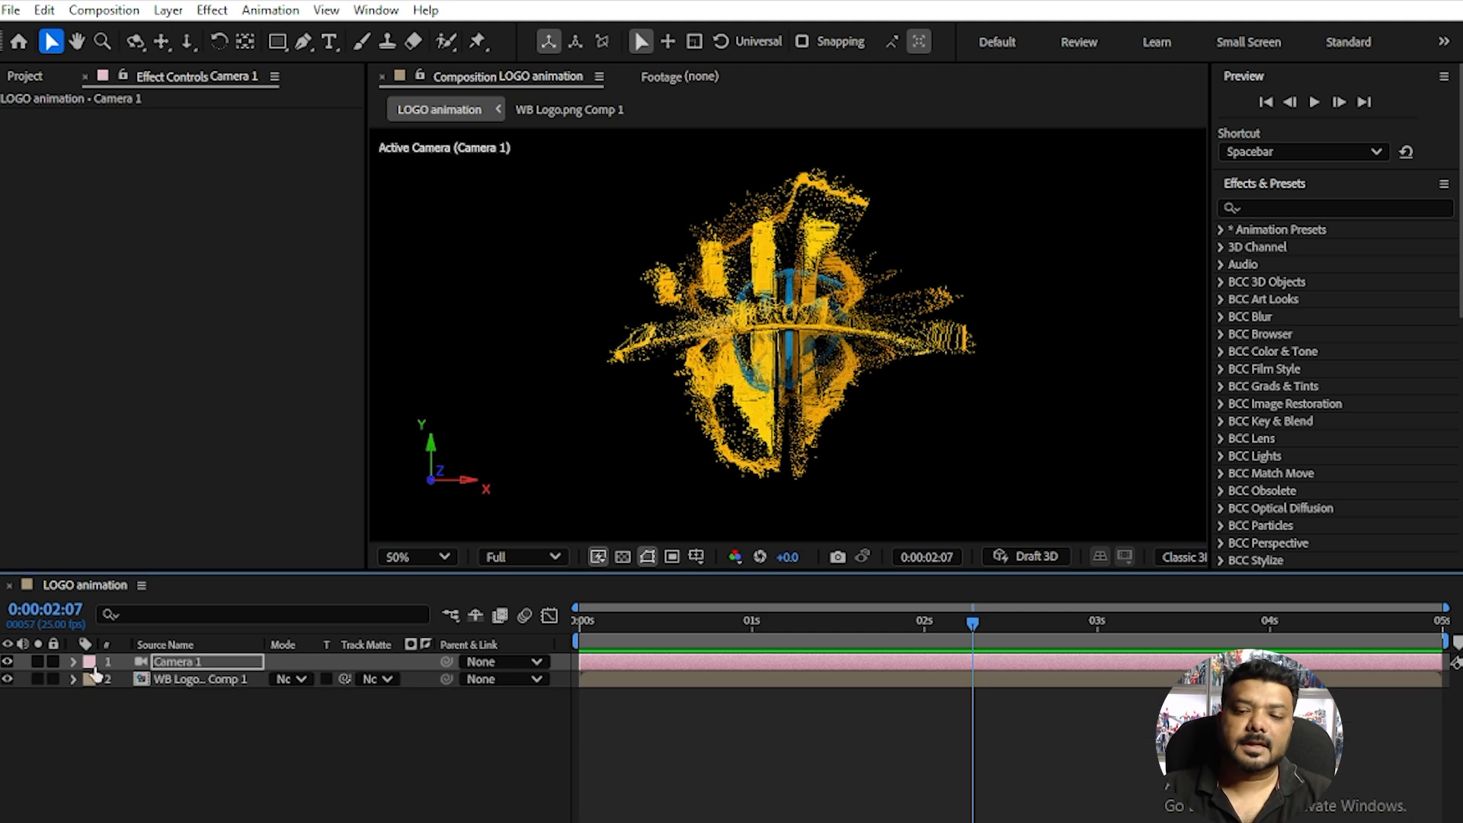
left_click(216, 680)
left_click_drag(675, 622, 552, 625)
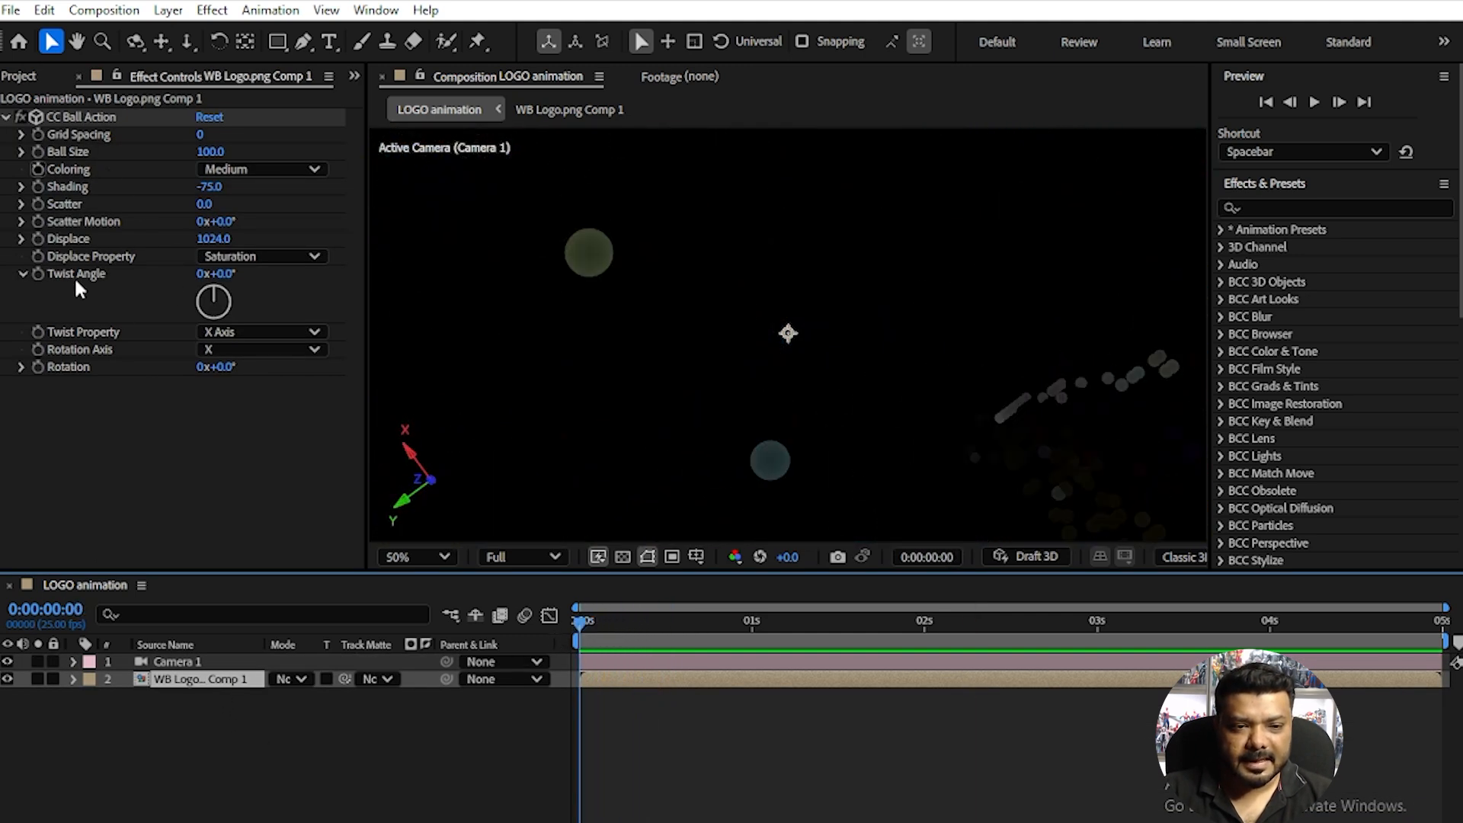
left_click(36, 239)
Set the WB logo layer's Displace to 0 at 0:00:03:00.
left_click_drag(903, 622, 924, 633)
left_click_drag(1014, 648, 1098, 650)
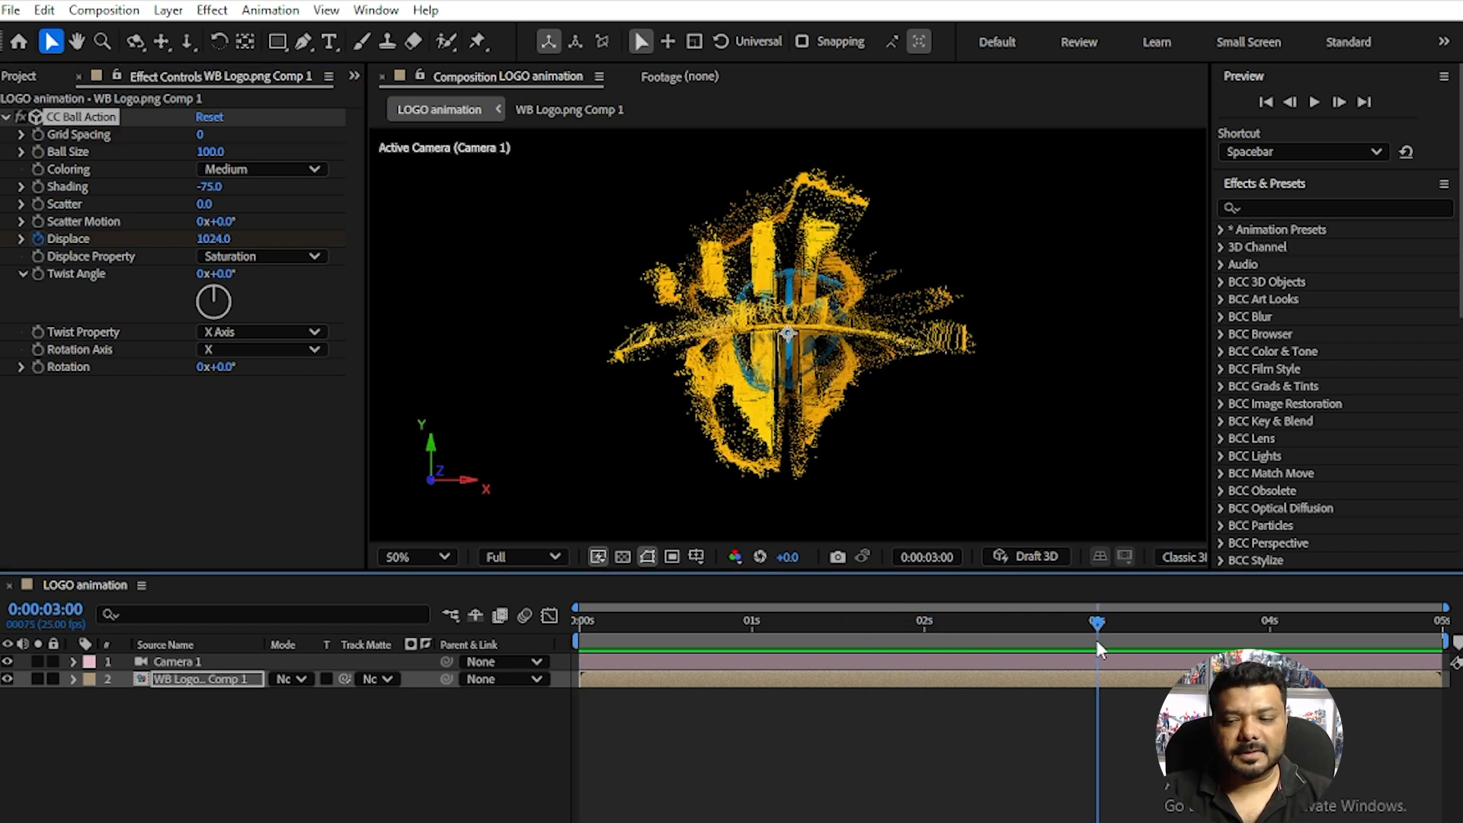
left_click(217, 239)
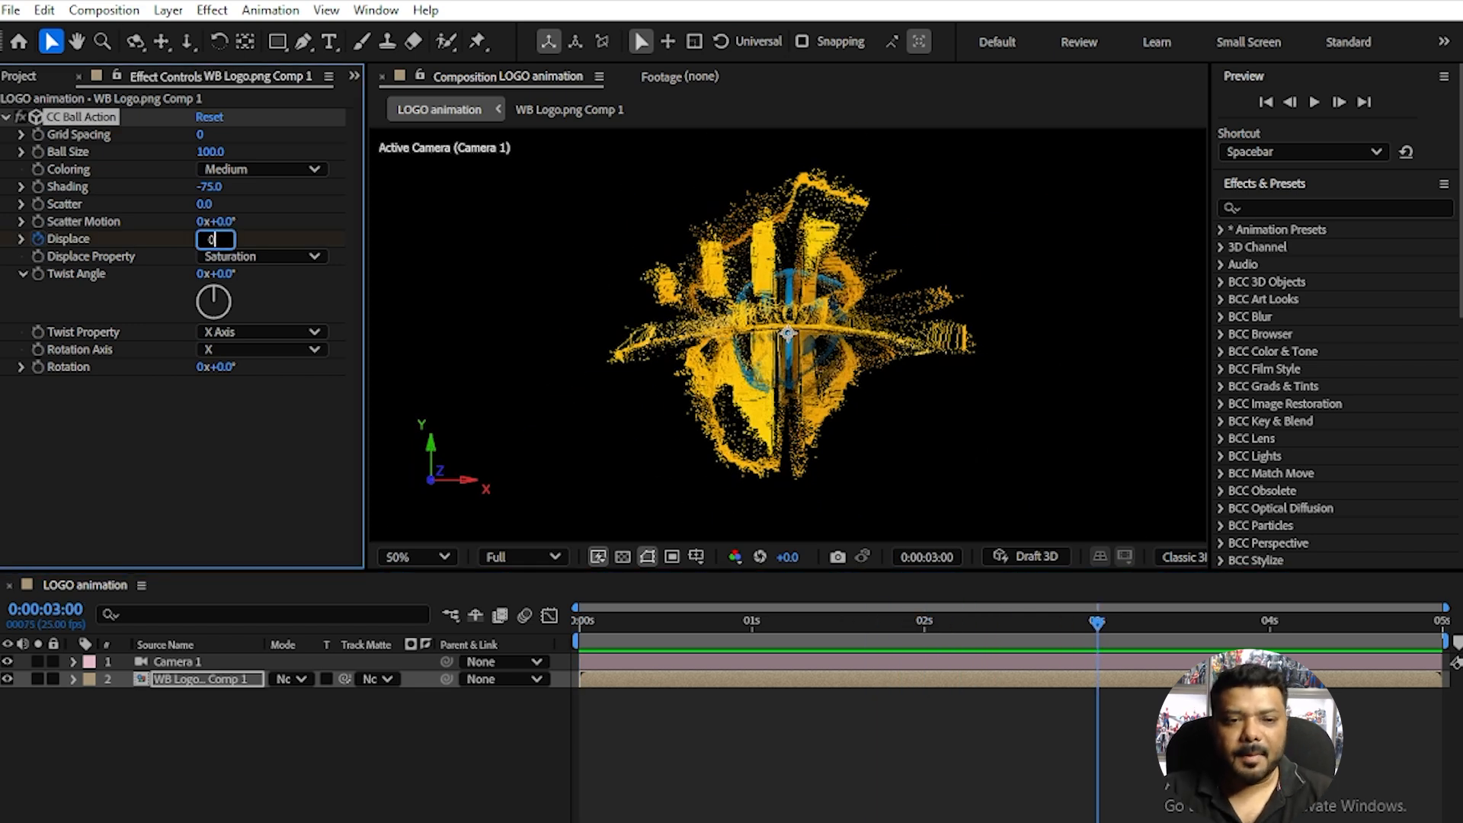
type("0")
key("Return")
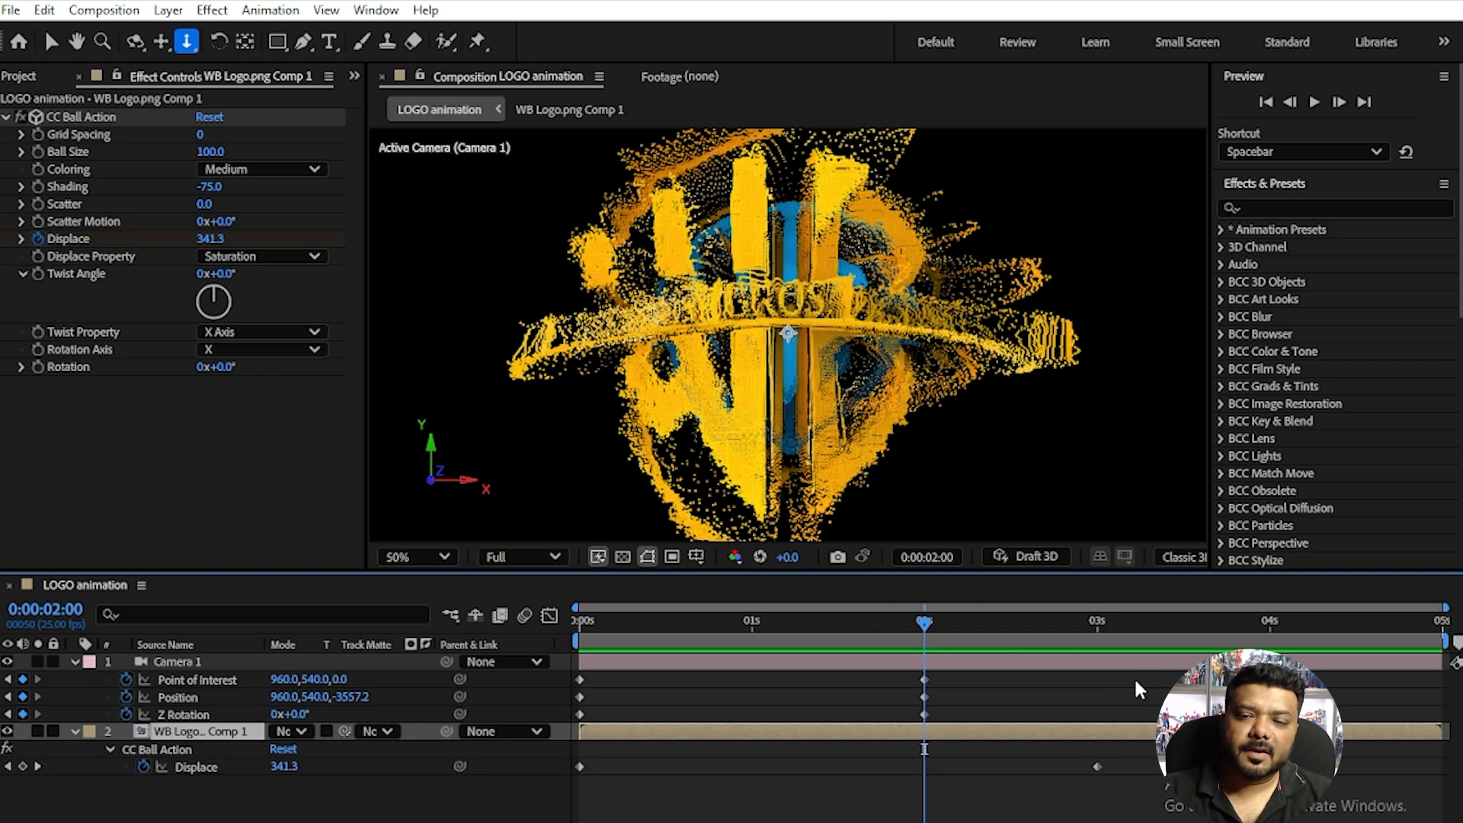
Apply Easy Ease to all of the camera's keyframes and the Displace keyframes, and preview the animation.
left_click_drag(1140, 690, 616, 815)
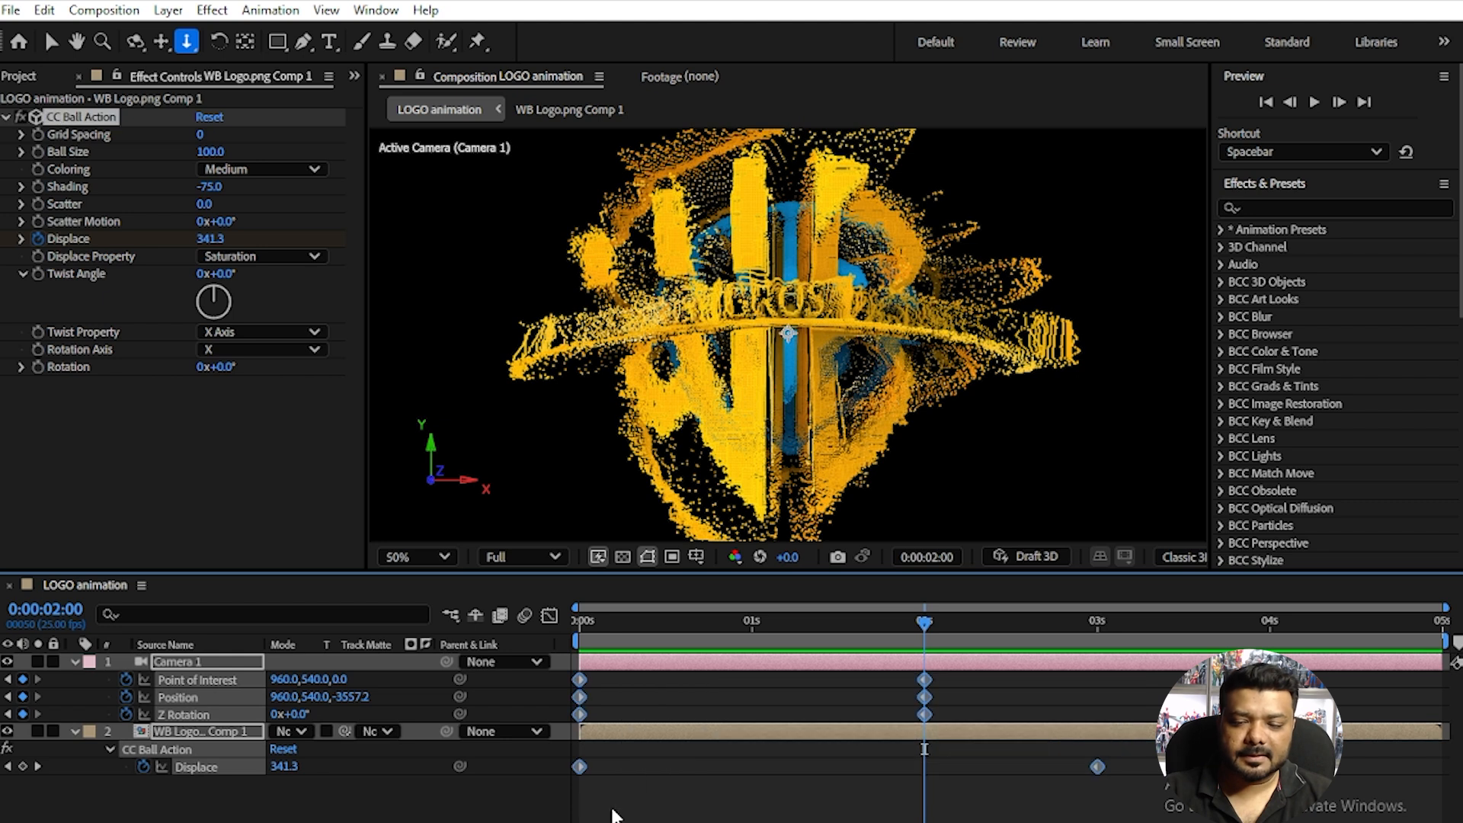
right_click(581, 690)
mouse_move(640, 671)
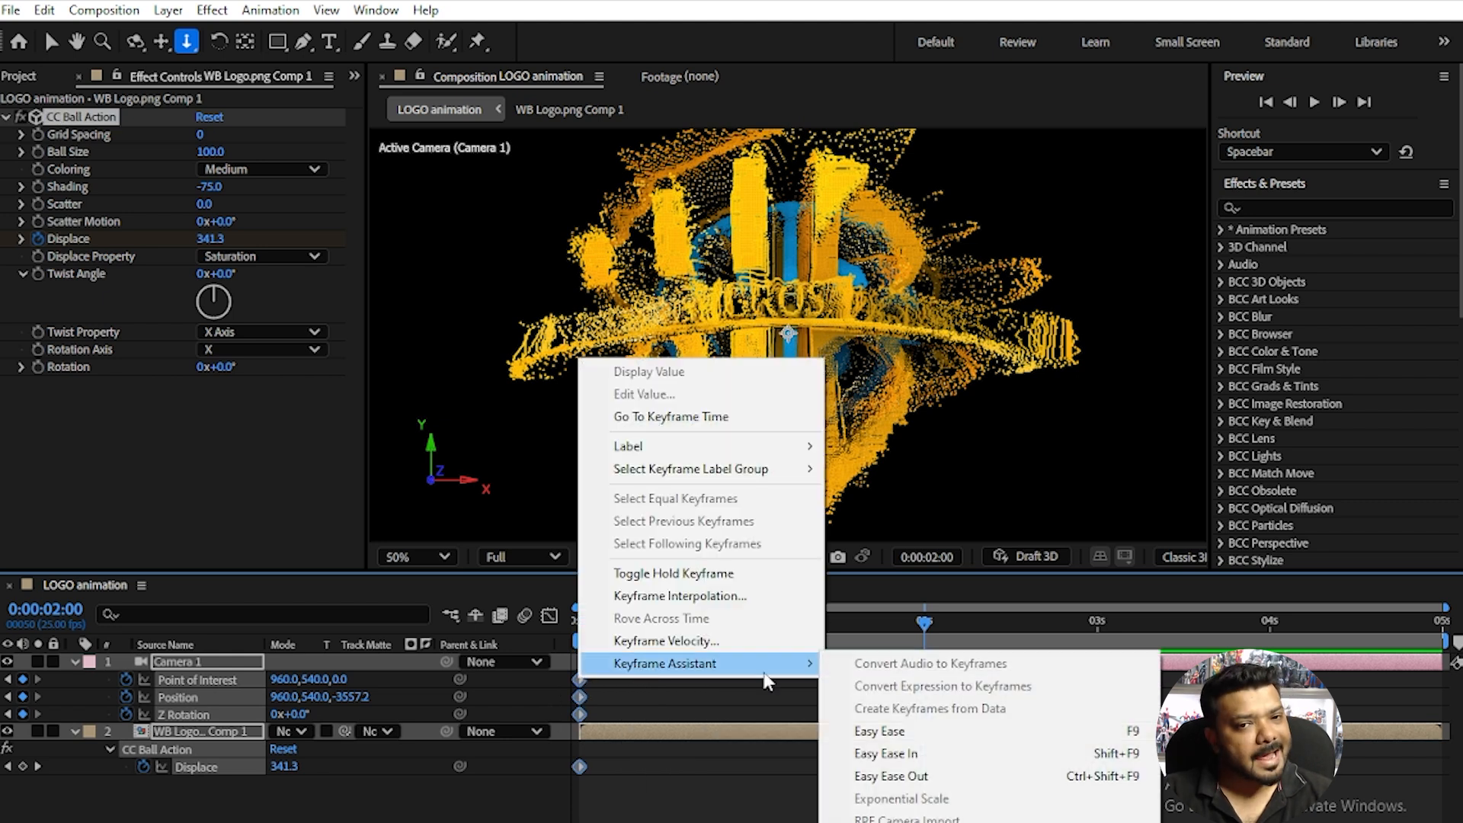
left_click(910, 731)
key("space")
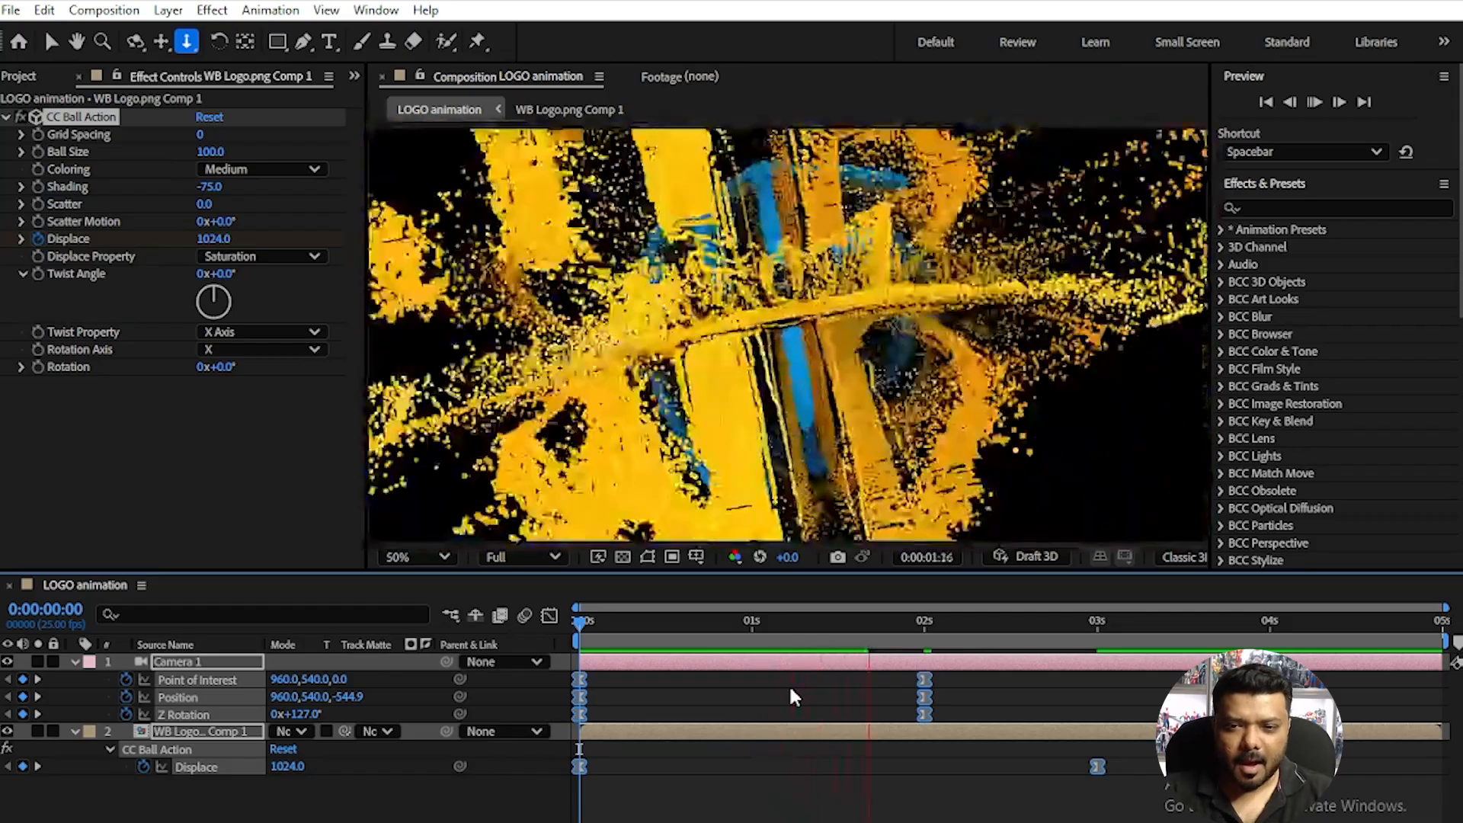
key("space")
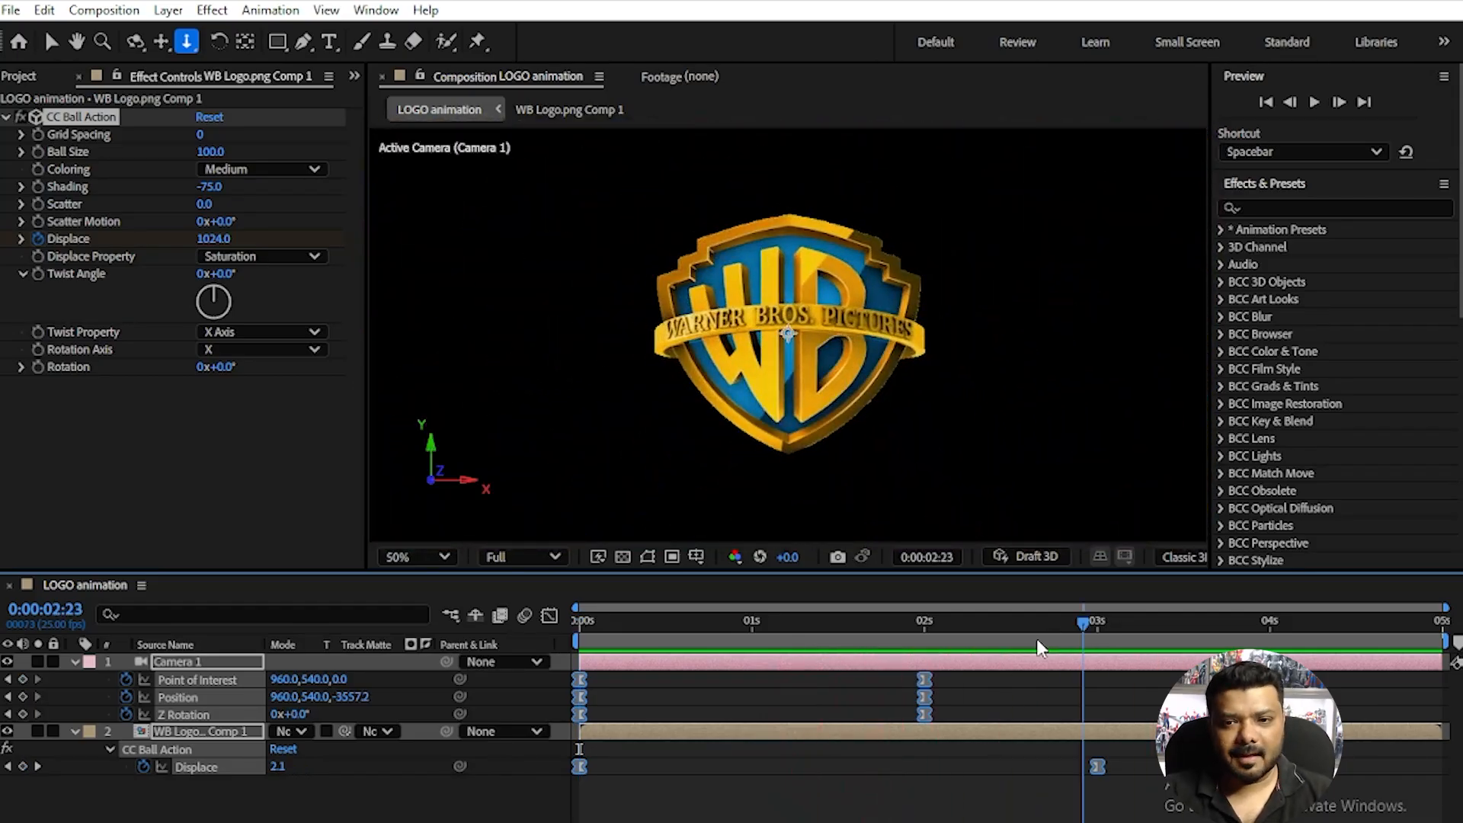
key("space")
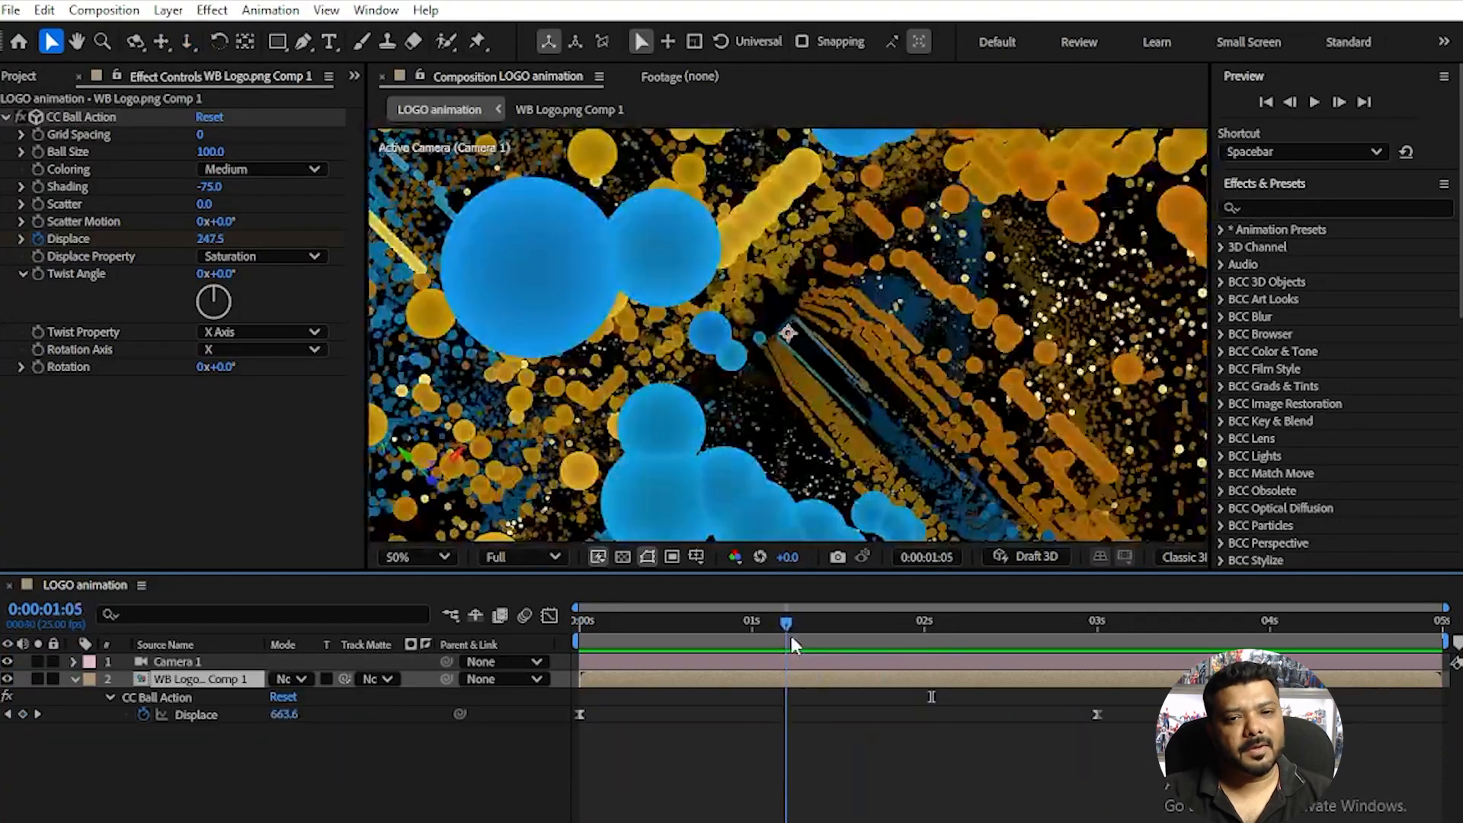
left_click_drag(792, 647, 1000, 646)
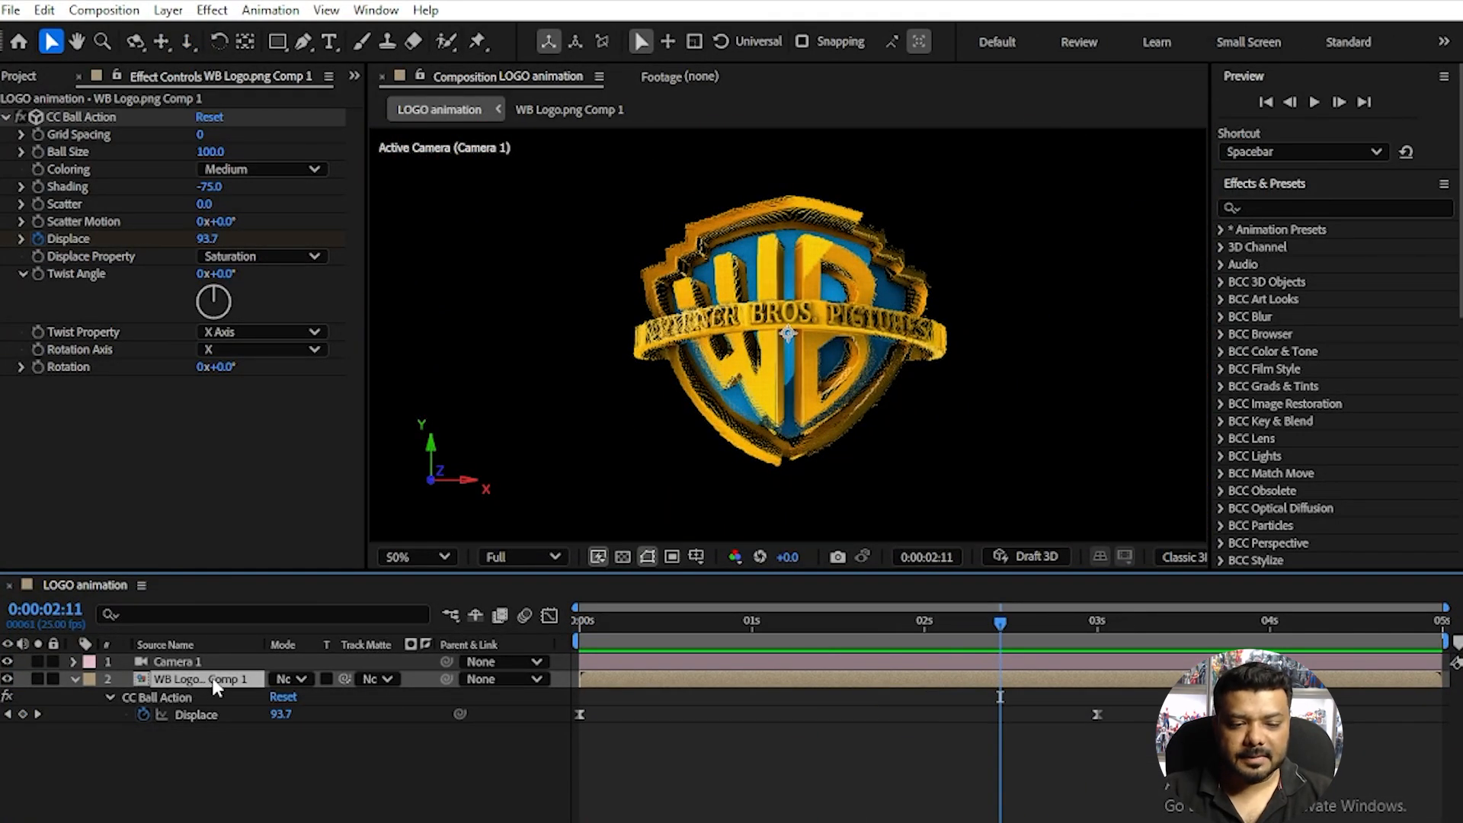
Duplicate the WB logo comp layer and set the copy's blending mode to Add.
key("ctrl+d")
left_click(293, 679)
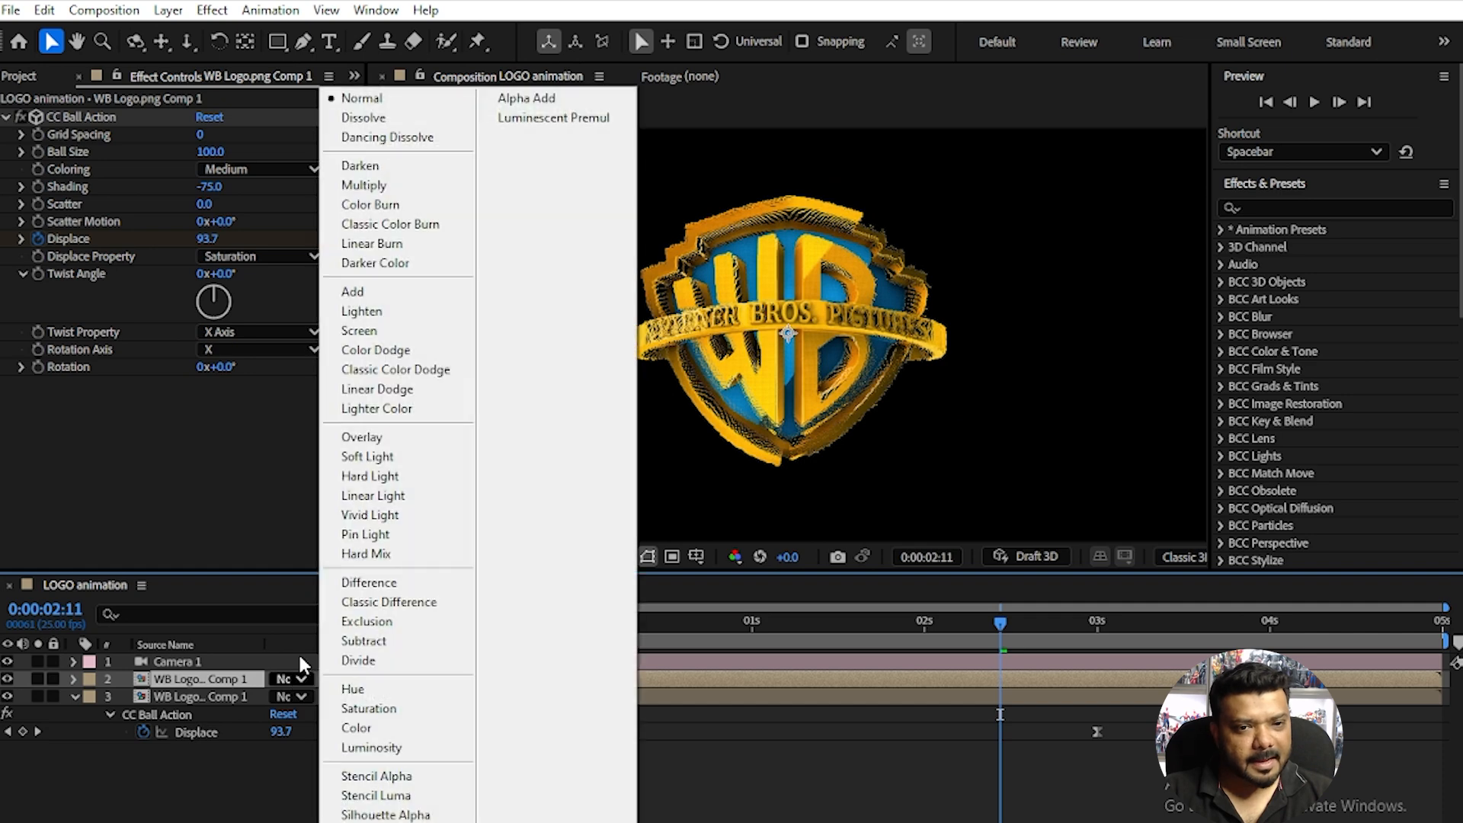
left_click(427, 293)
Set the duplicate layer's CC Ball Action Rotation to 5°, checking the offset particles at several points in time.
left_click_drag(809, 623, 787, 624)
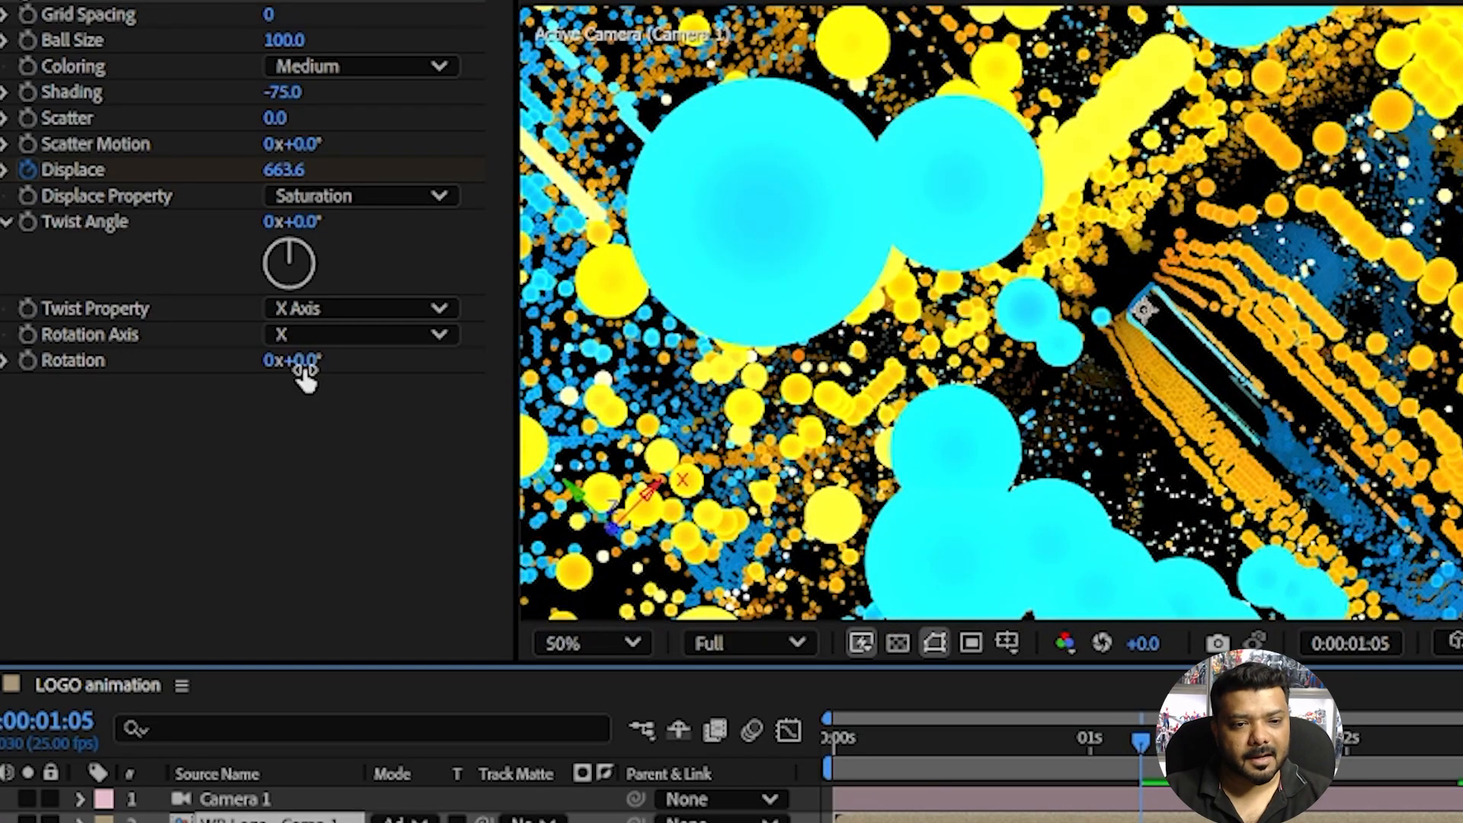
left_click_drag(305, 373, 324, 360)
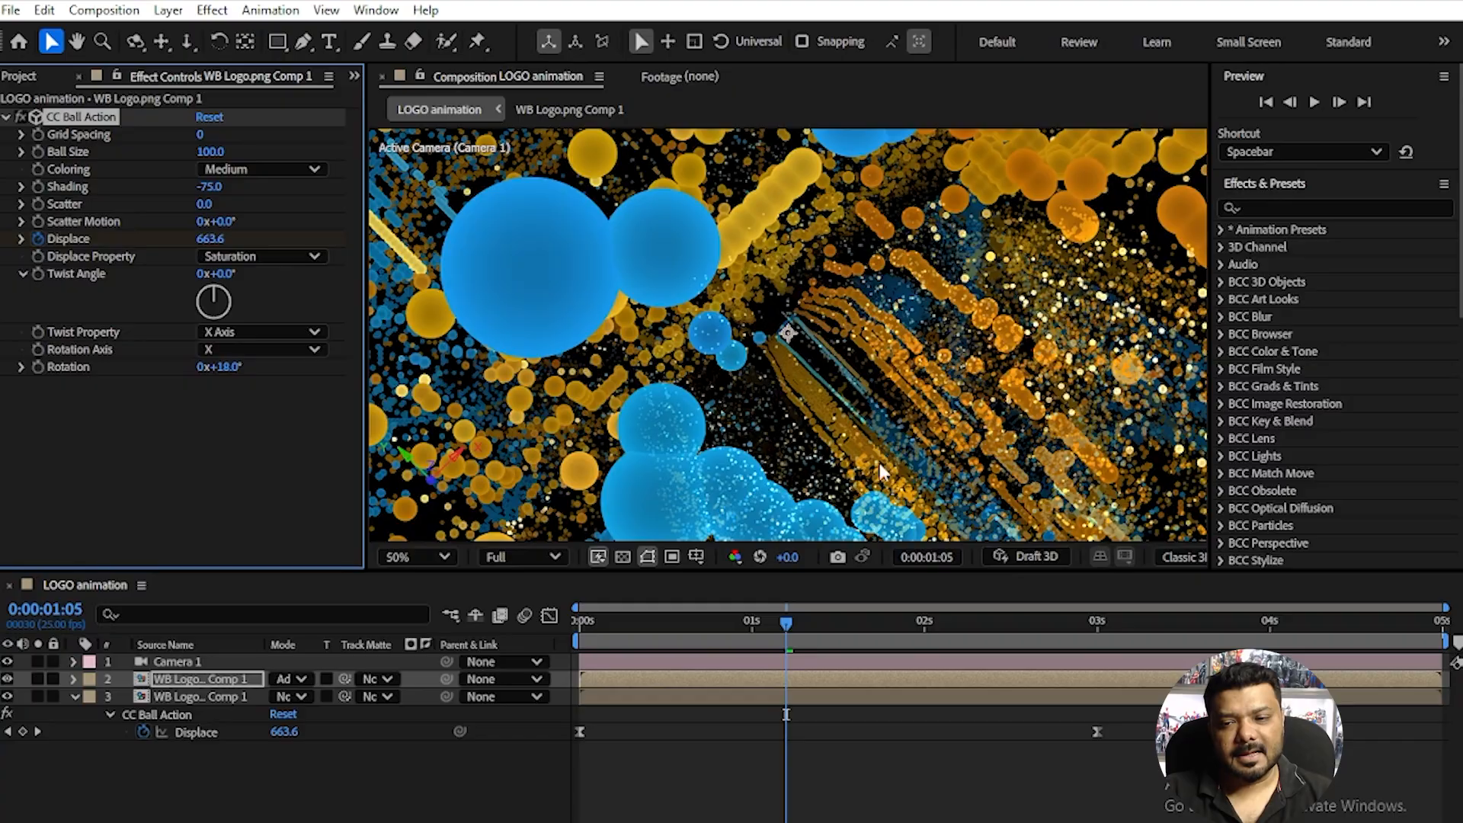
left_click_drag(780, 647, 972, 646)
left_click_drag(215, 368, 214, 367)
left_click_drag(964, 621, 889, 627)
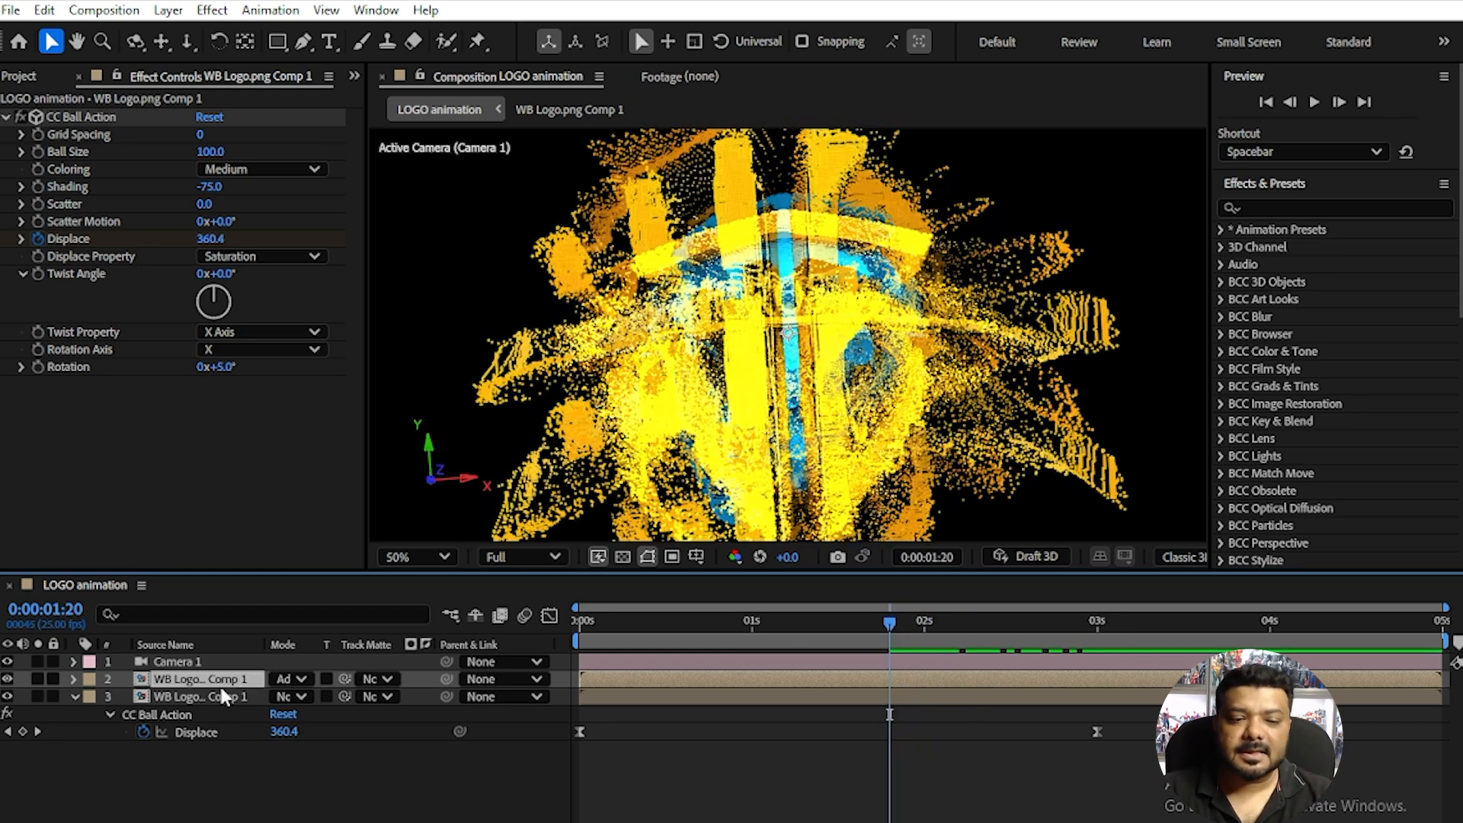
Fade out the duplicate logo layer with Opacity keyframes, starting from 100% at 0:00:01:20 and ending at 0:00:03:00.
key("t")
left_click(125, 696)
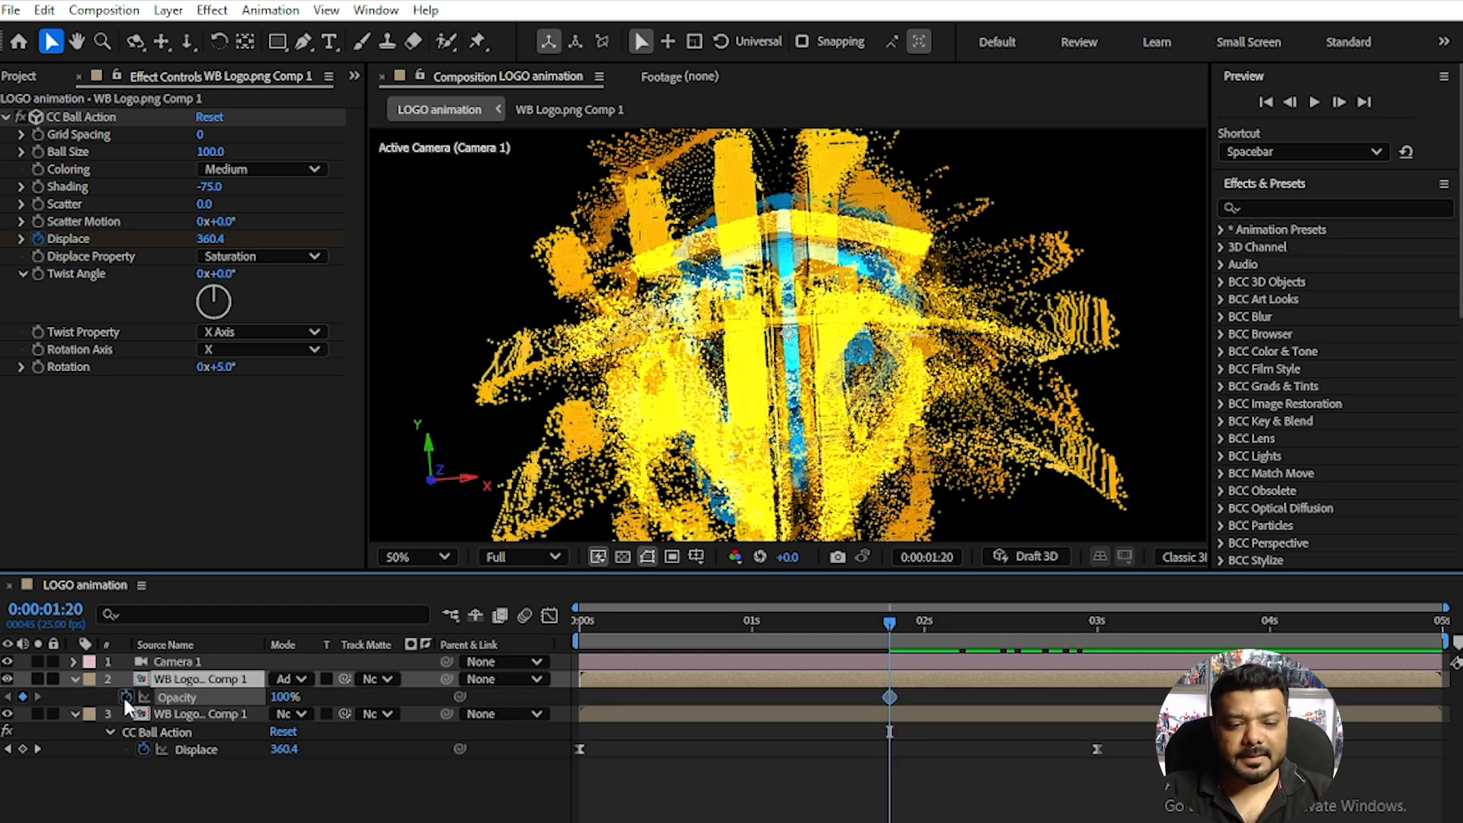
left_click_drag(970, 631, 1095, 645)
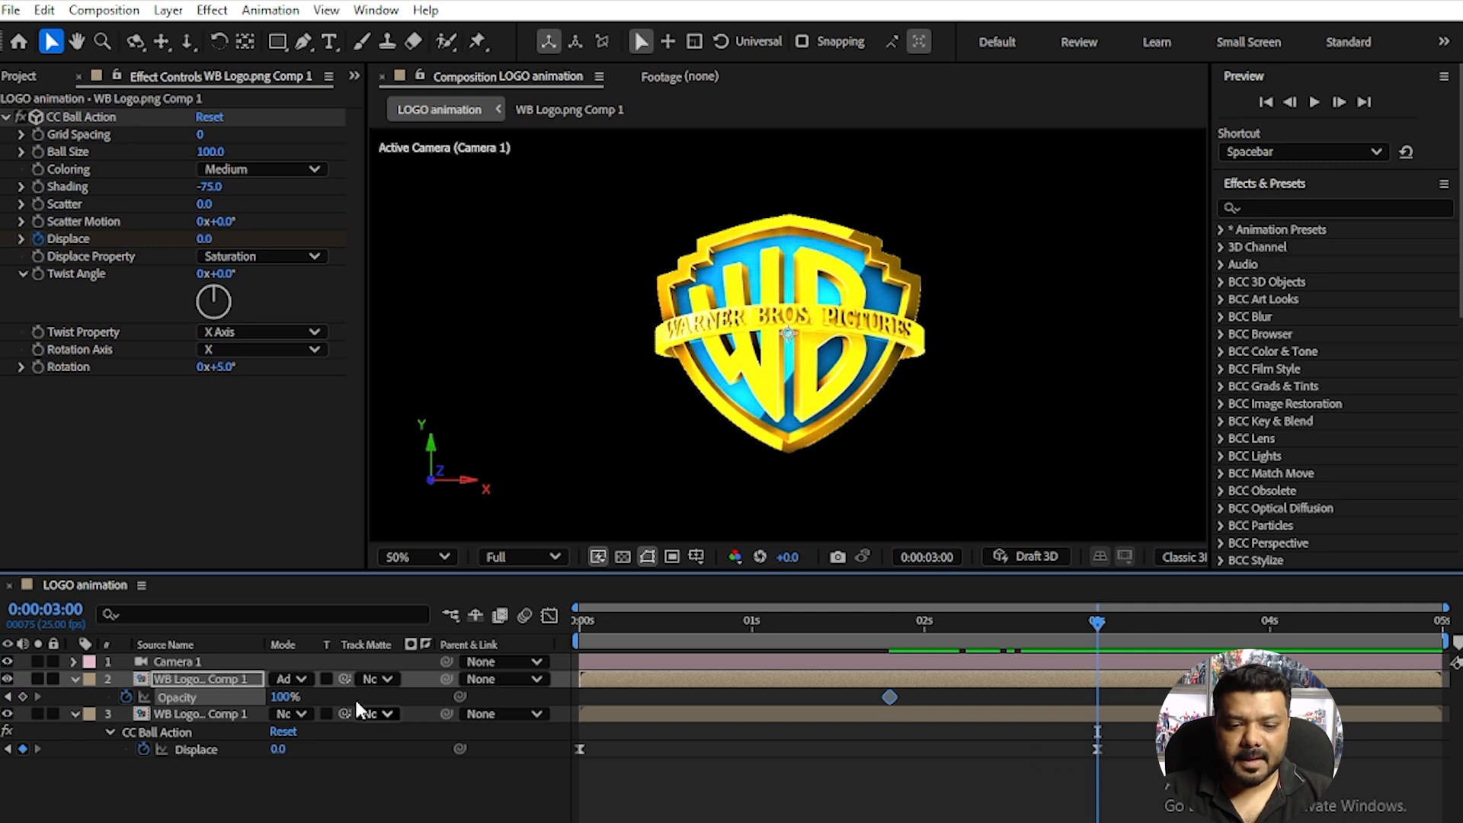
left_click_drag(273, 696, 3, 712)
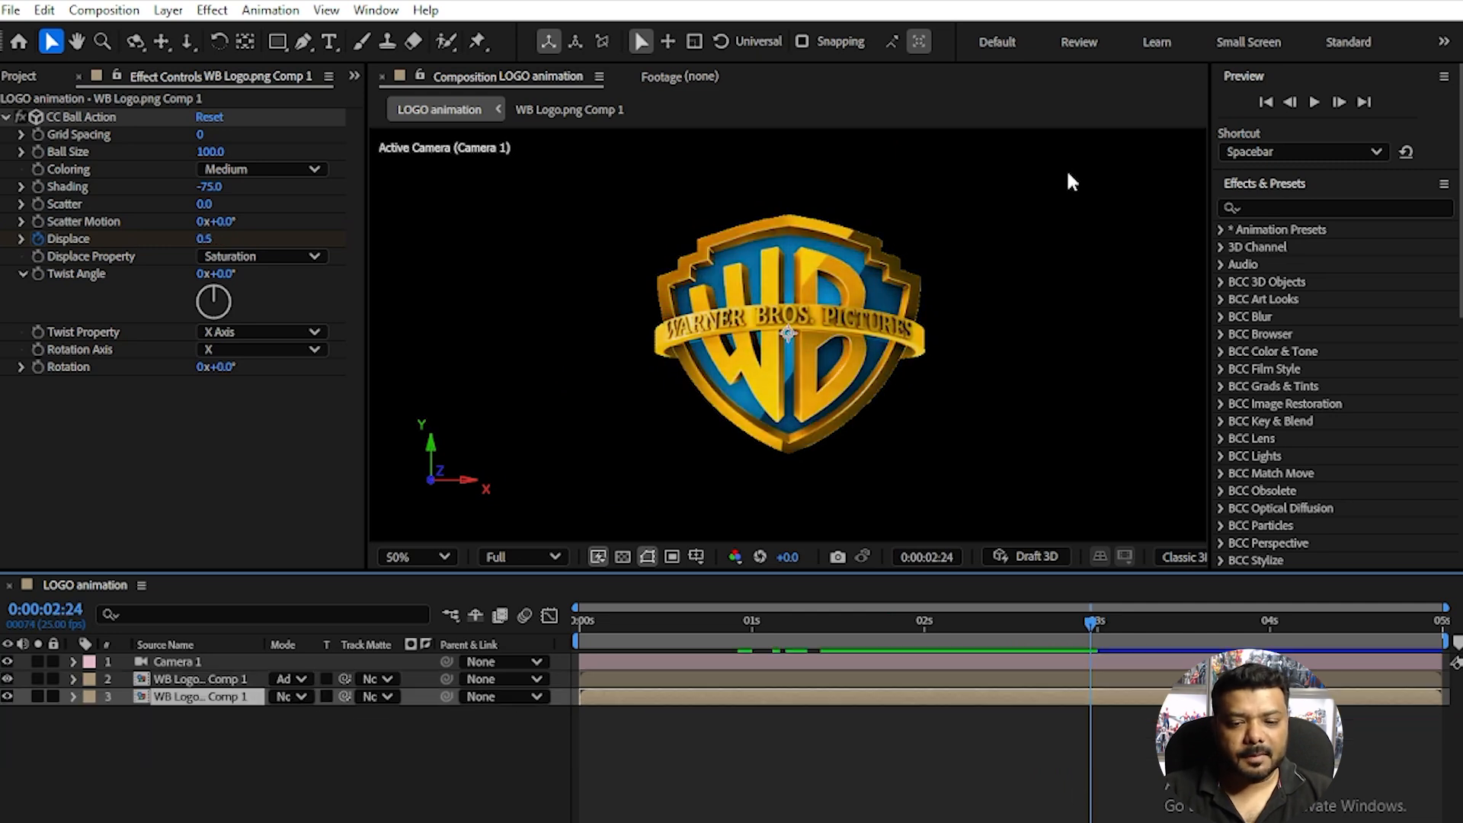
Apply CC Light Sweep to the original WB logo layer and place its center just left of the logo, at about 530, 522.
left_click(1291, 207)
type("cc lig")
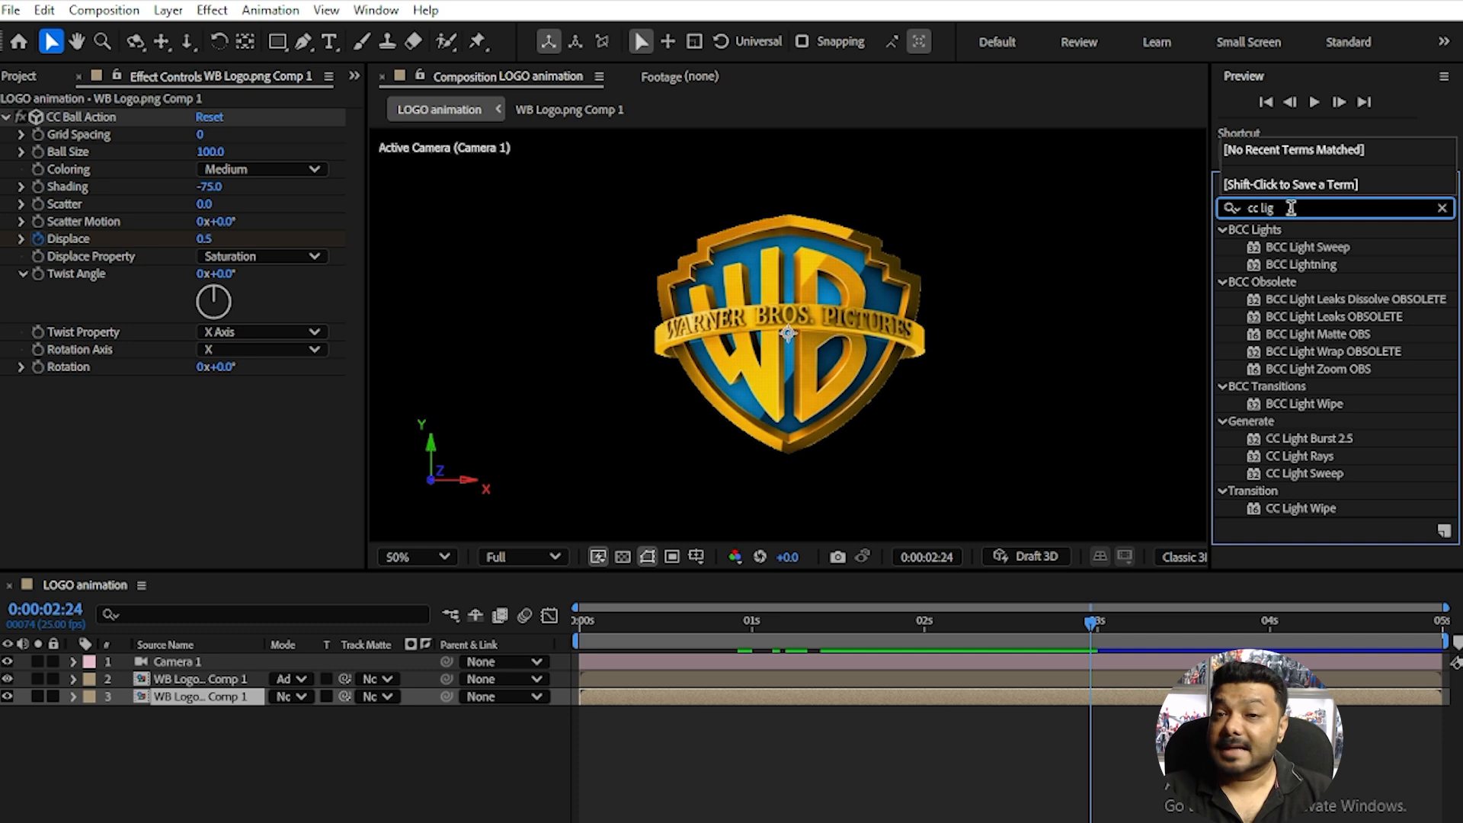
left_click_drag(1305, 473, 1111, 698)
left_click_drag(777, 210, 569, 312)
Keyframe the light sweep's Center at 0:00:02:20, move it to about 1216, 346 at 0:00:04:07, and preview the animation.
left_click_drag(891, 644, 1049, 644)
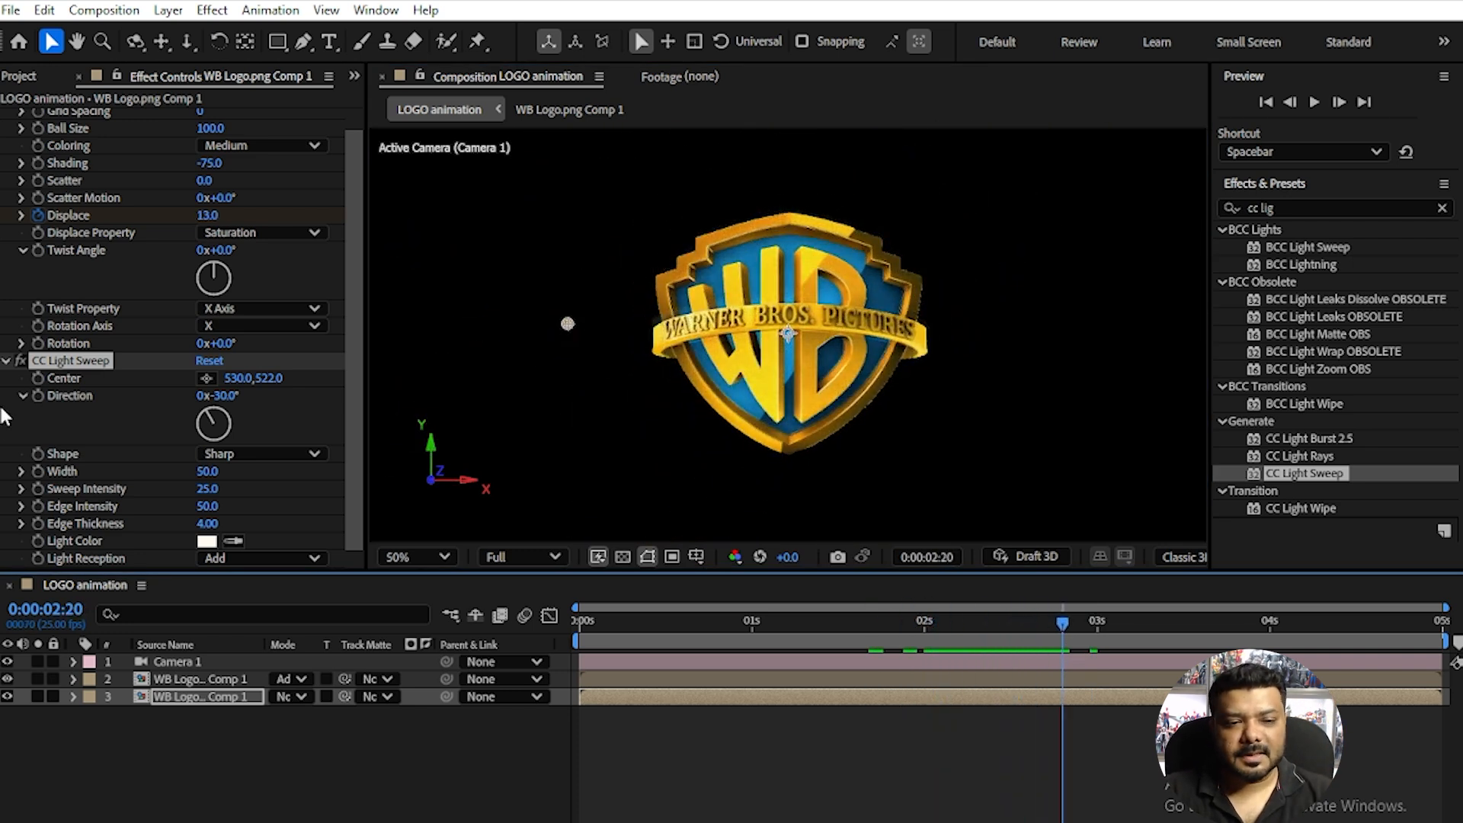
left_click(39, 379)
left_click_drag(1098, 632, 1318, 632)
left_click_drag(570, 322, 789, 269)
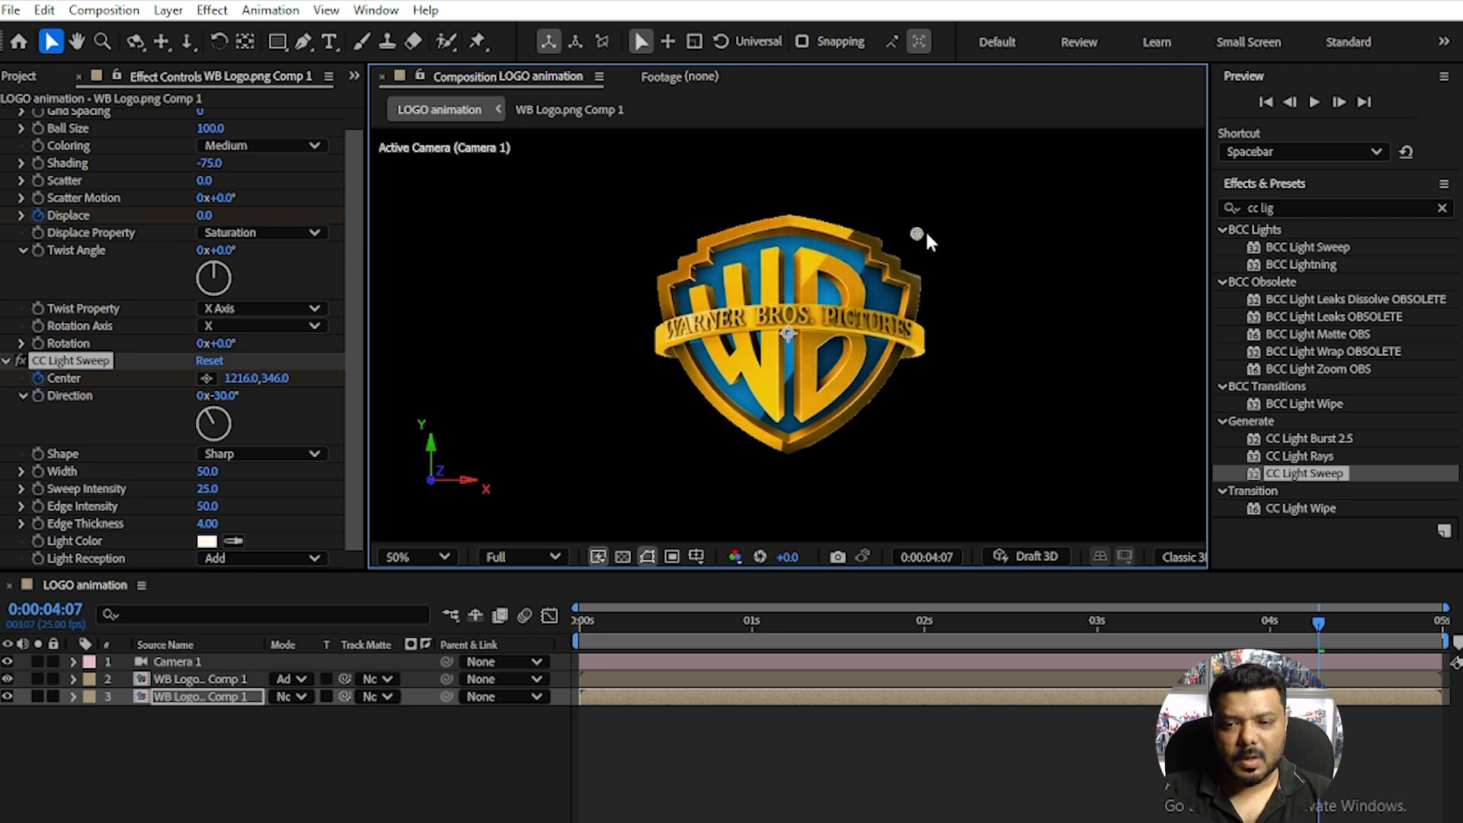
key("space")
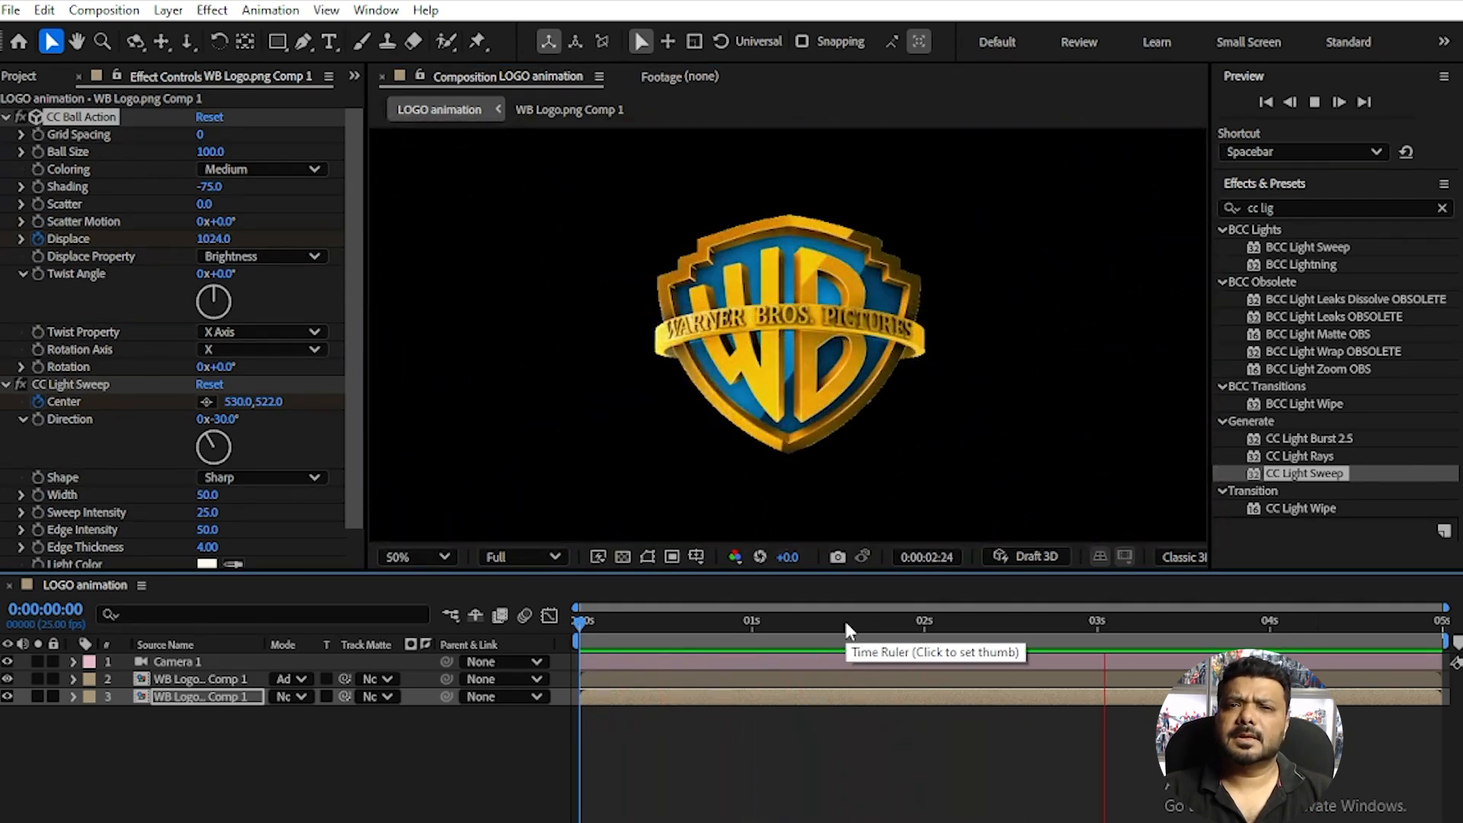
left_click(857, 622)
left_click_drag(860, 623, 1251, 657)
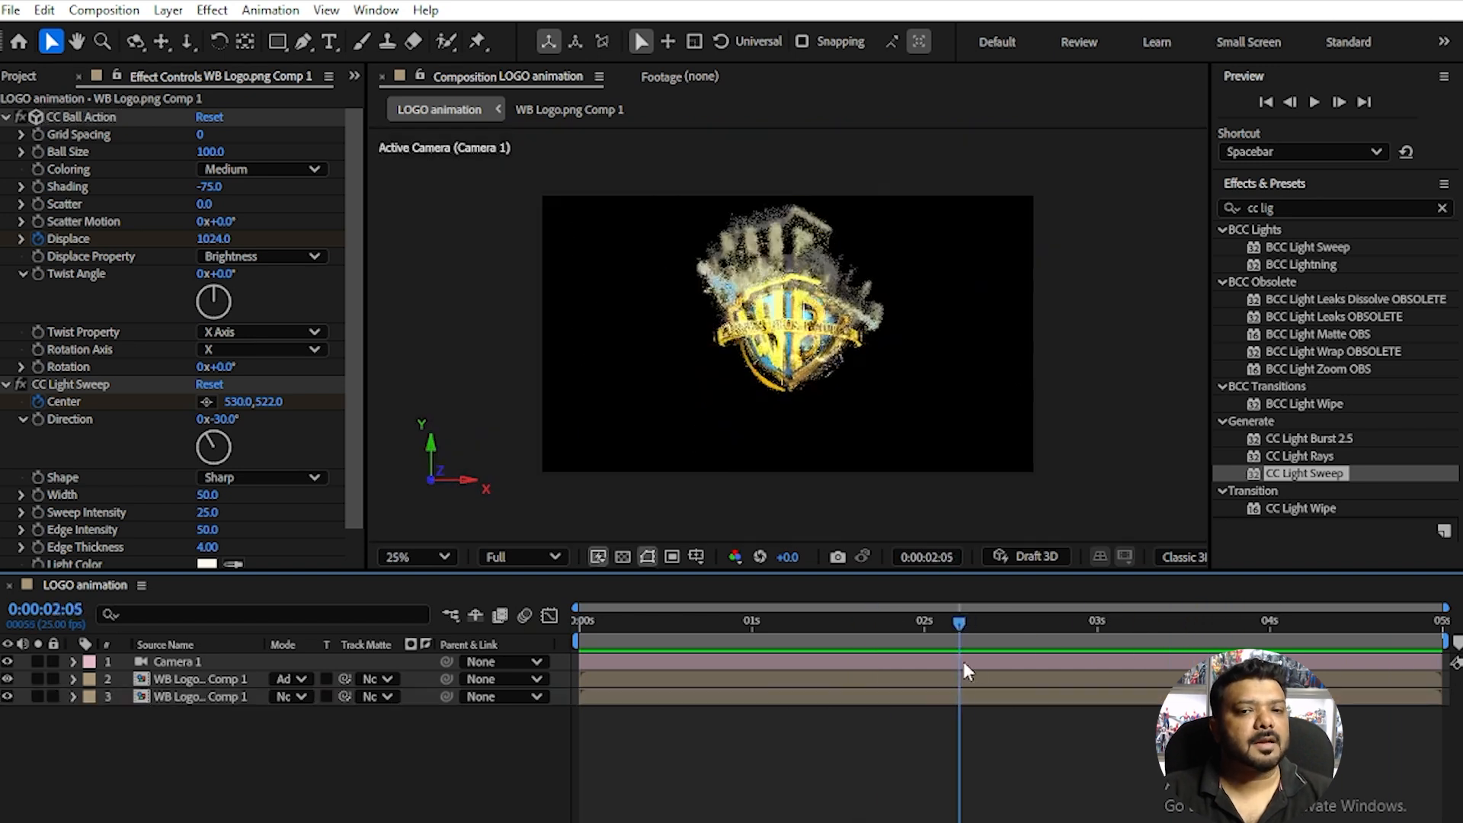
left_click_drag(962, 669, 1006, 663)
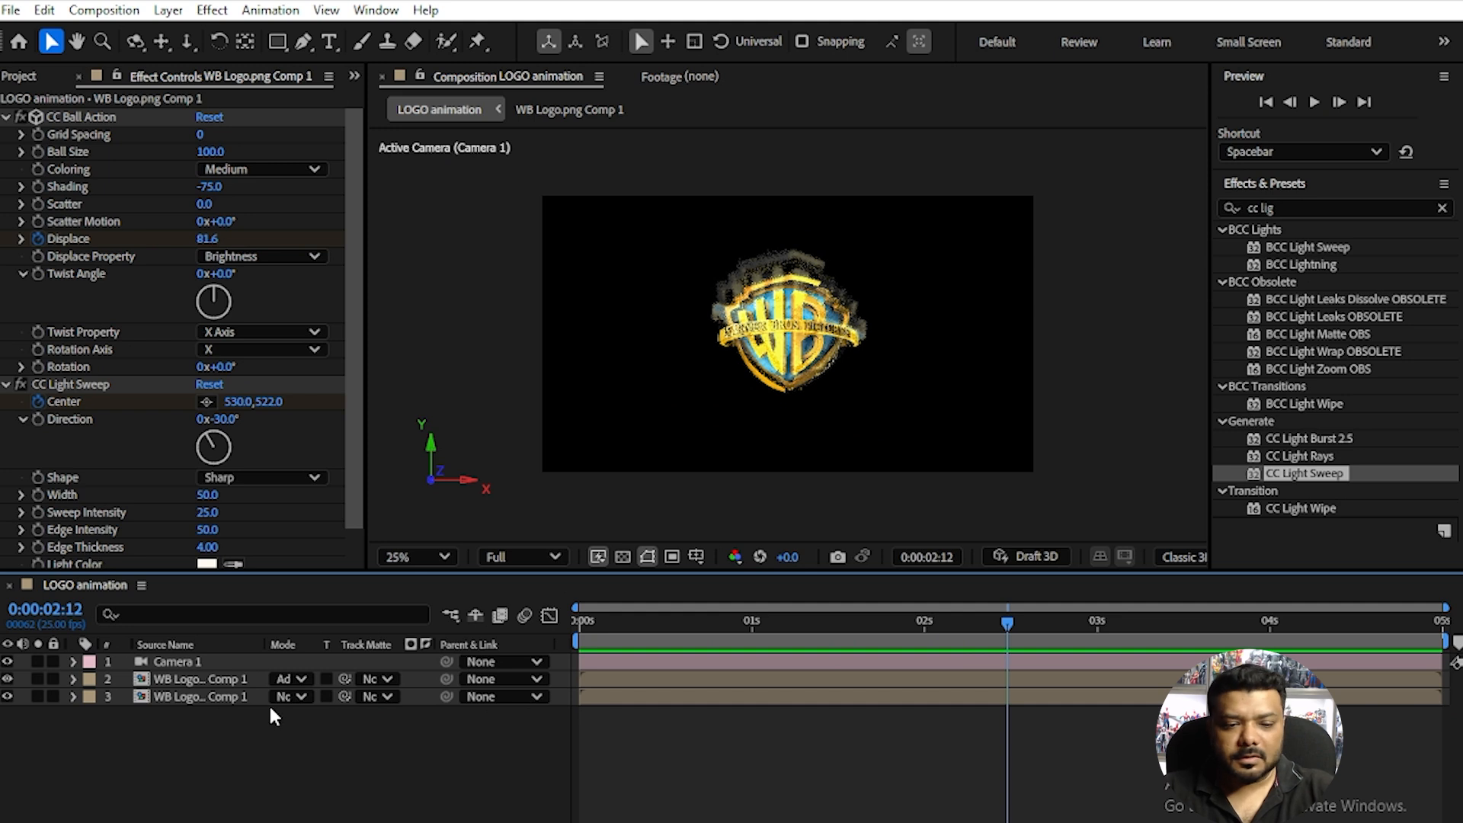
Open the WB Logo.png Comp 1 precomp and import the HP5LogoPTBR.webp image into the project.
double_click(230, 695)
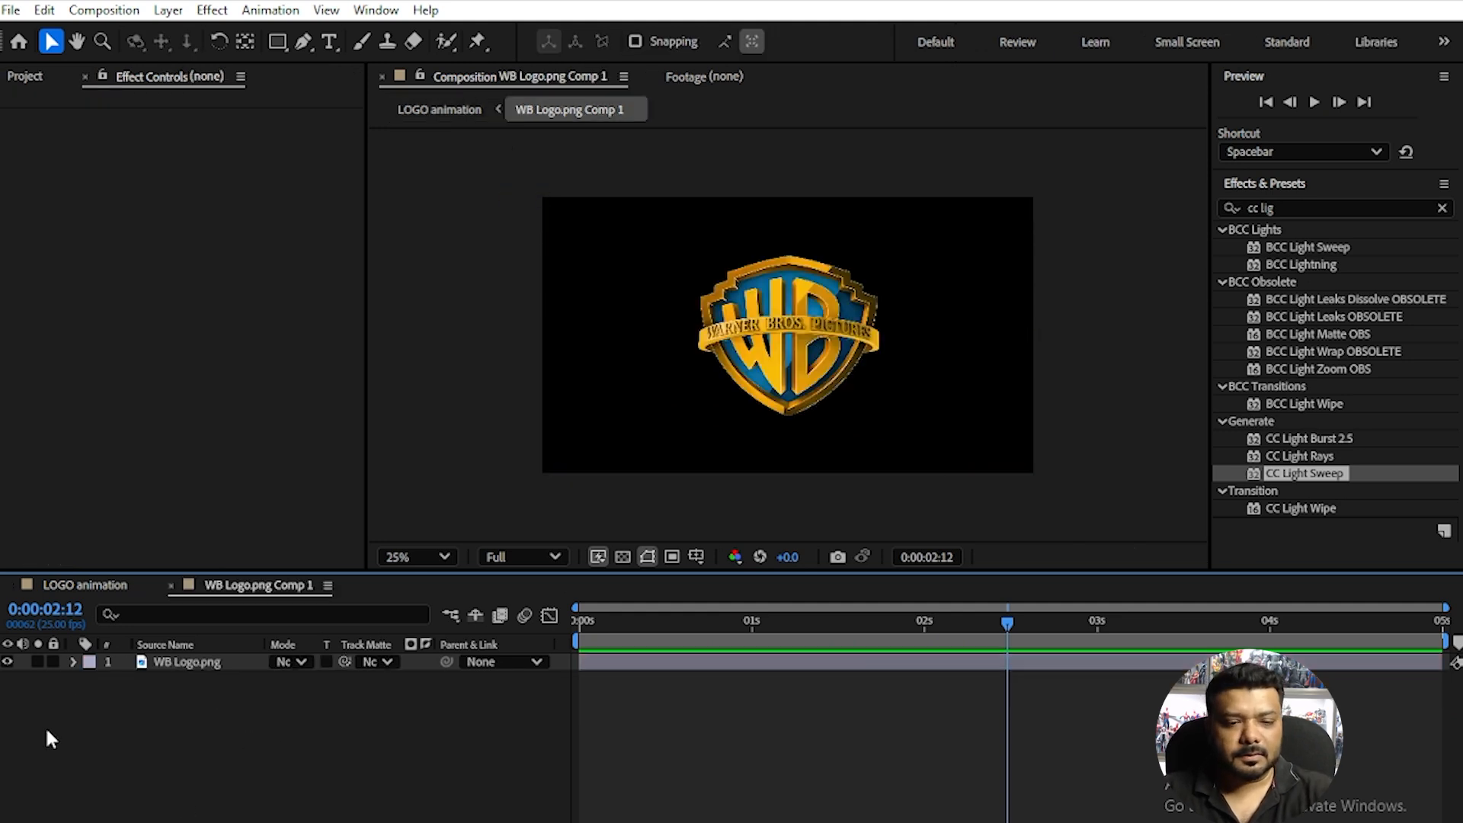
left_click(18, 76)
double_click(164, 352)
double_click(472, 208)
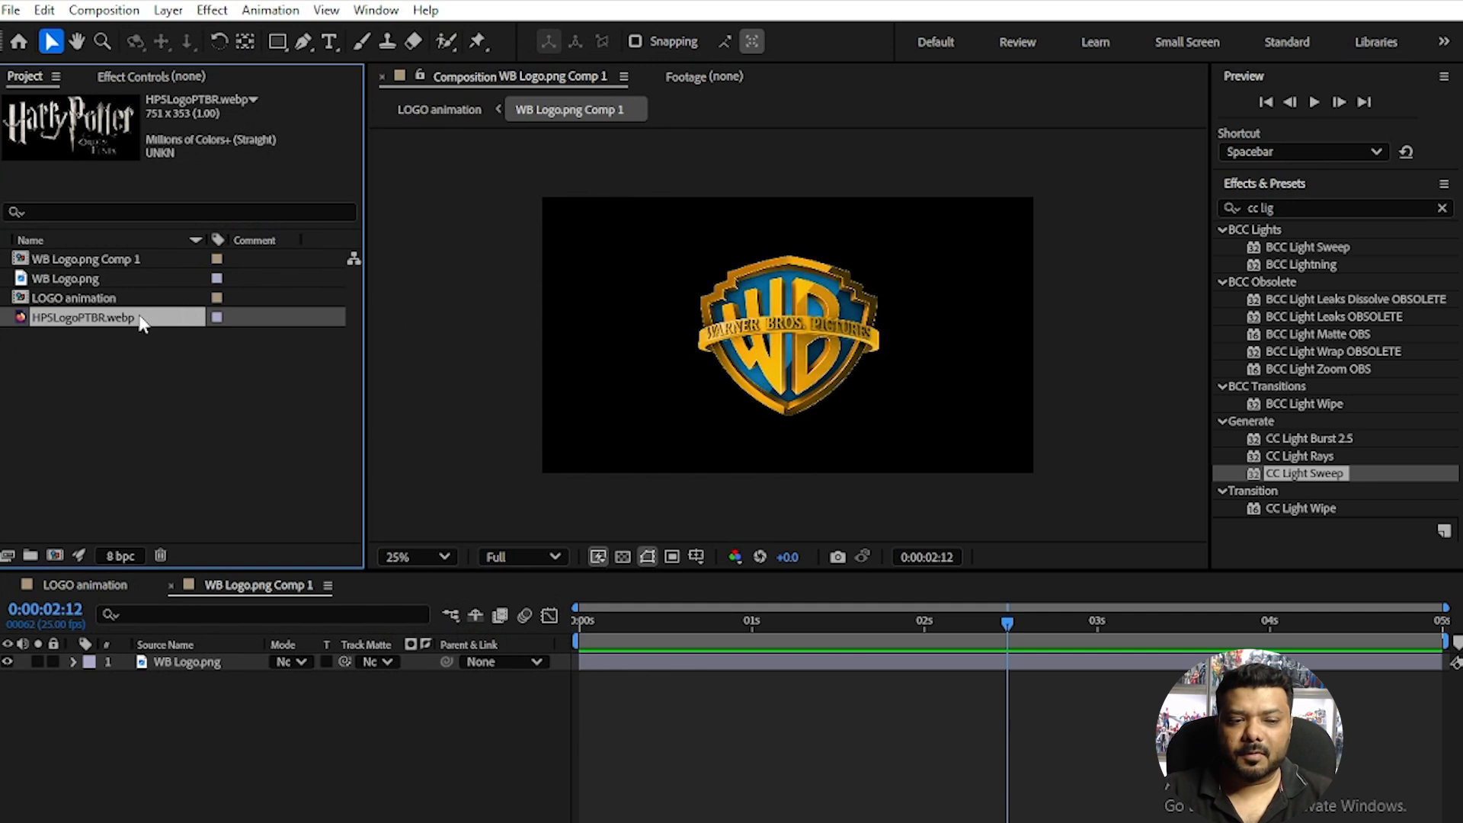
Replace the logo in the precomp by adding HP5LogoPTBR.webp at 141% scale above WB Logo.png and hiding the old logo layer.
left_click_drag(106, 317, 335, 679)
key("s")
left_click(8, 696)
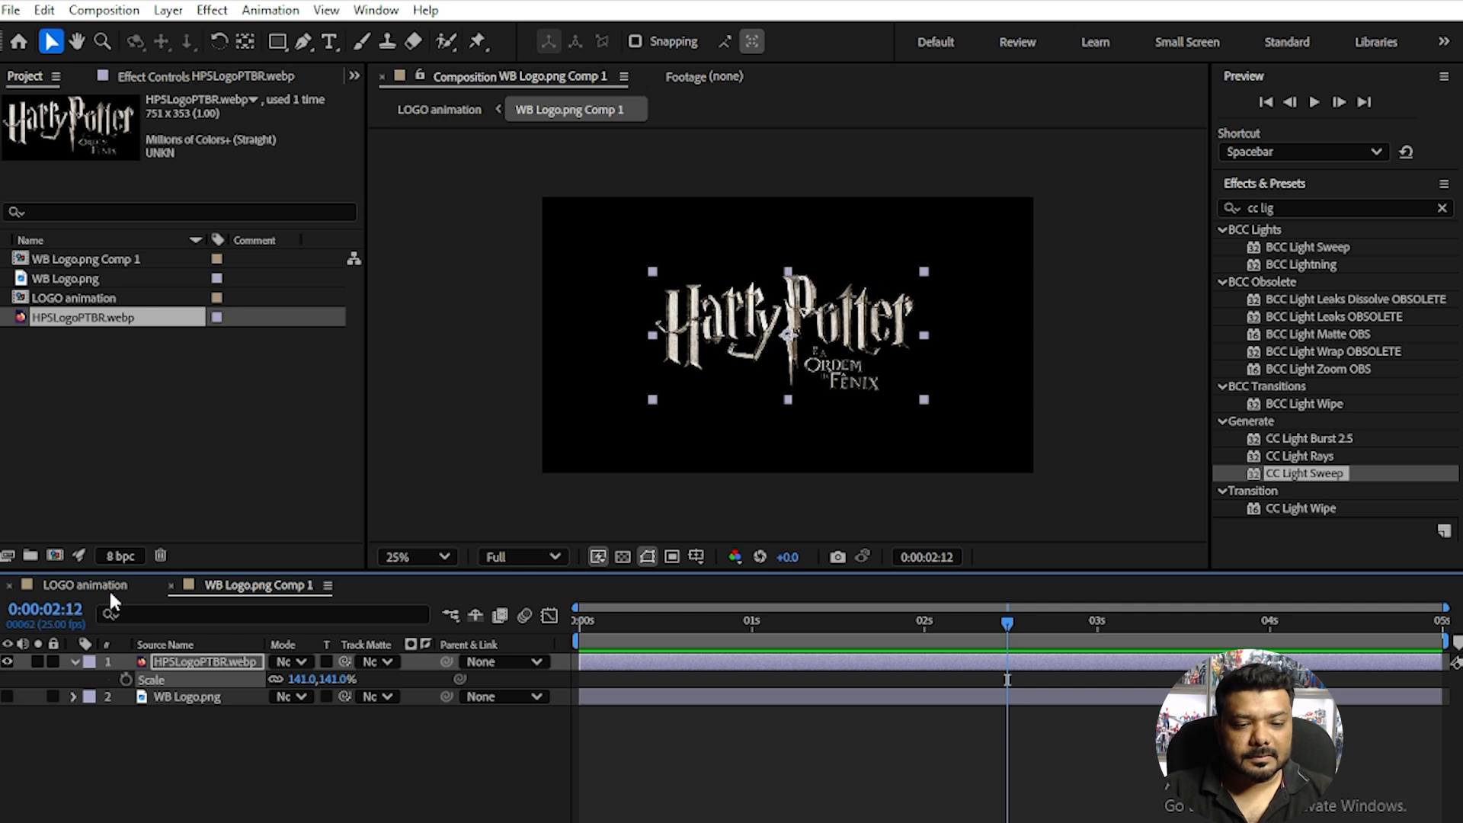
Return to the LOGO animation composition, review the new logo's animation and hide the duplicate layer in Add mode.
left_click(110, 591)
left_click_drag(596, 623, 1076, 666)
left_click(8, 679)
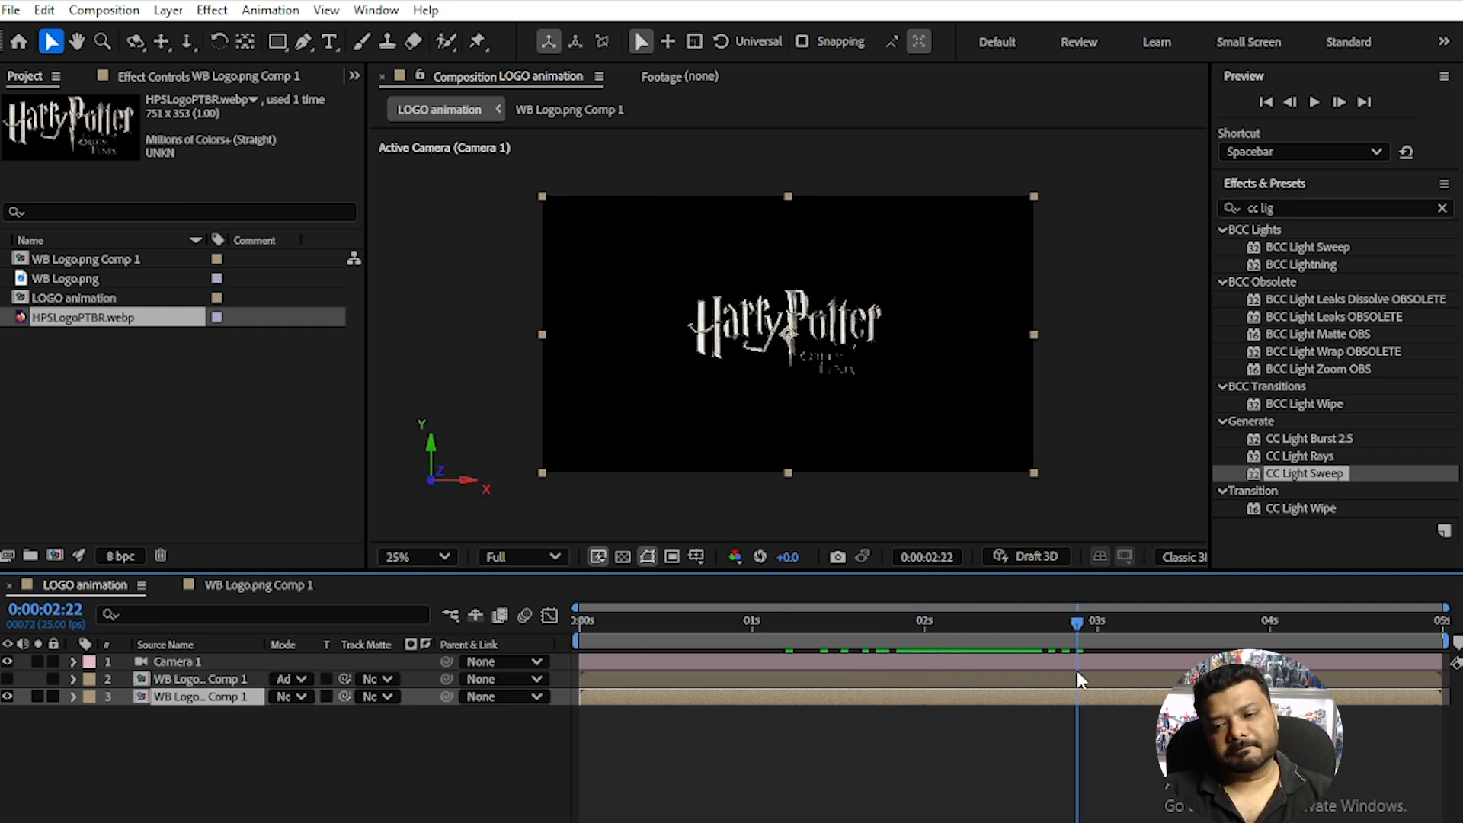